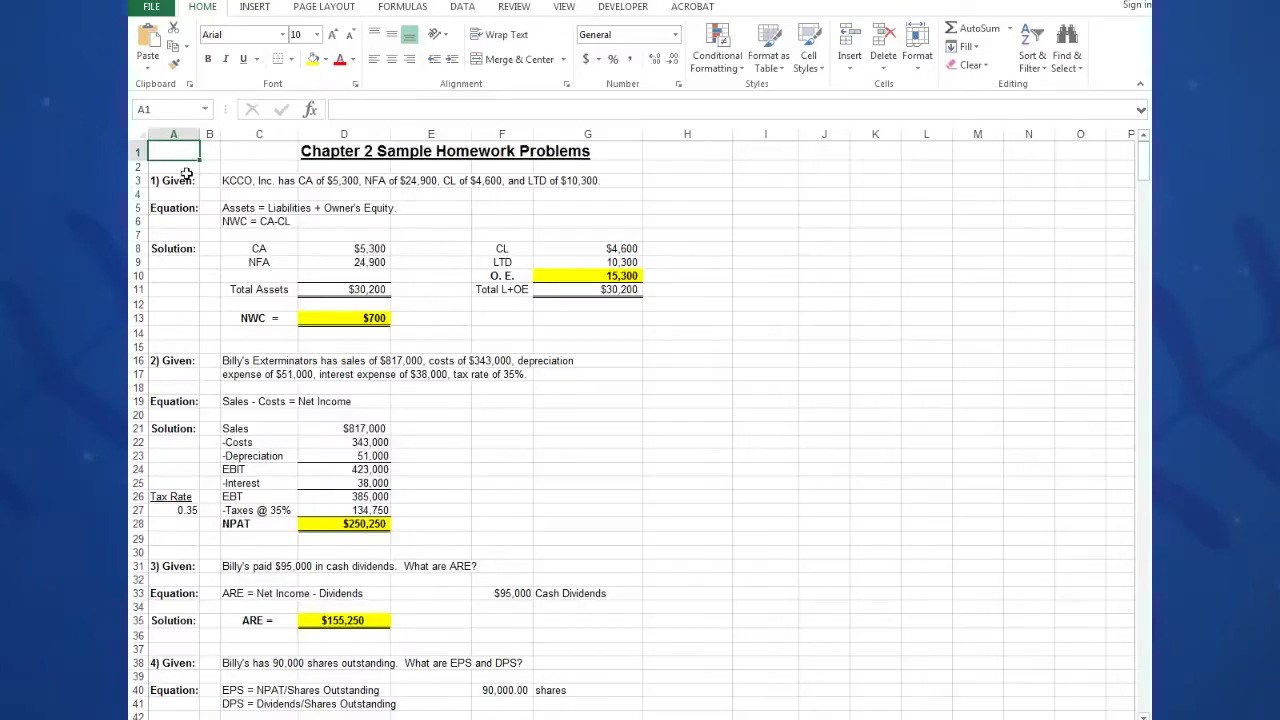
# Review how problem 1 is laid out by its Given, Equation and Solution labels in column A
pyautogui.click(185, 181)
pyautogui.click(190, 207)
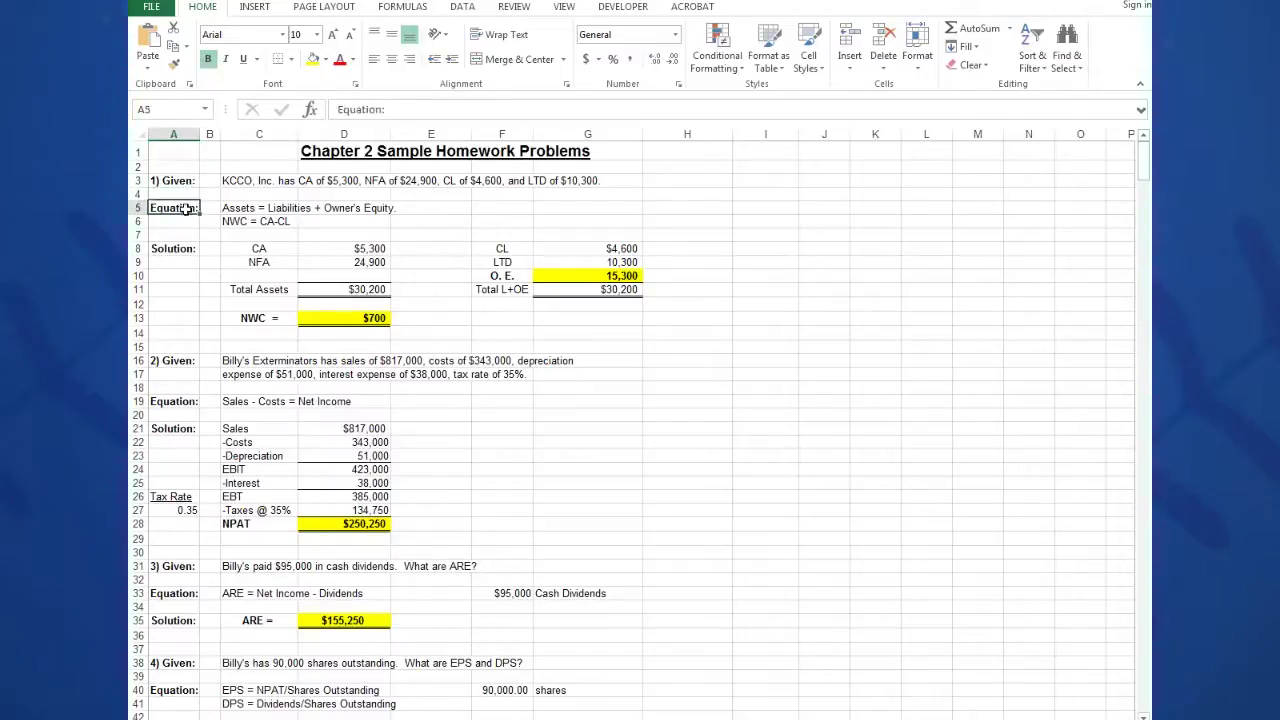
pyautogui.click(188, 248)
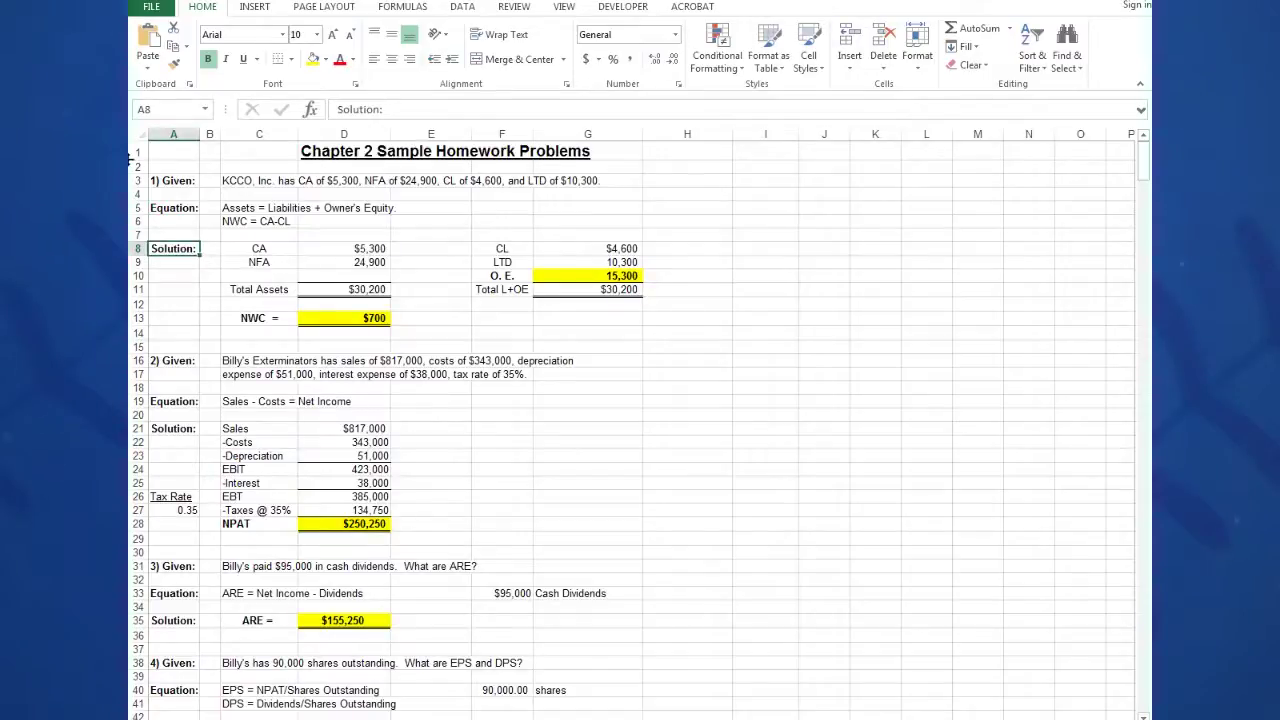
pyautogui.click(184, 157)
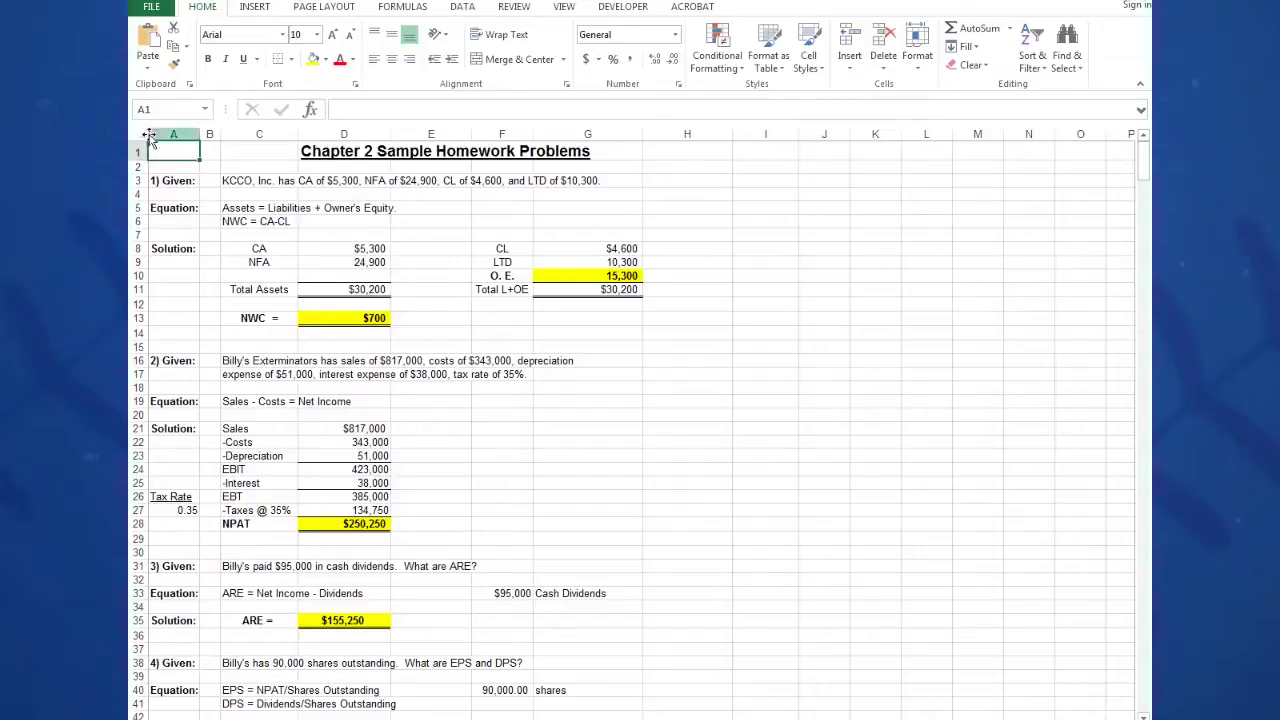
# Read problem 1's given data and its two equations for the balance sheet and net working capital
pyautogui.click(168, 182)
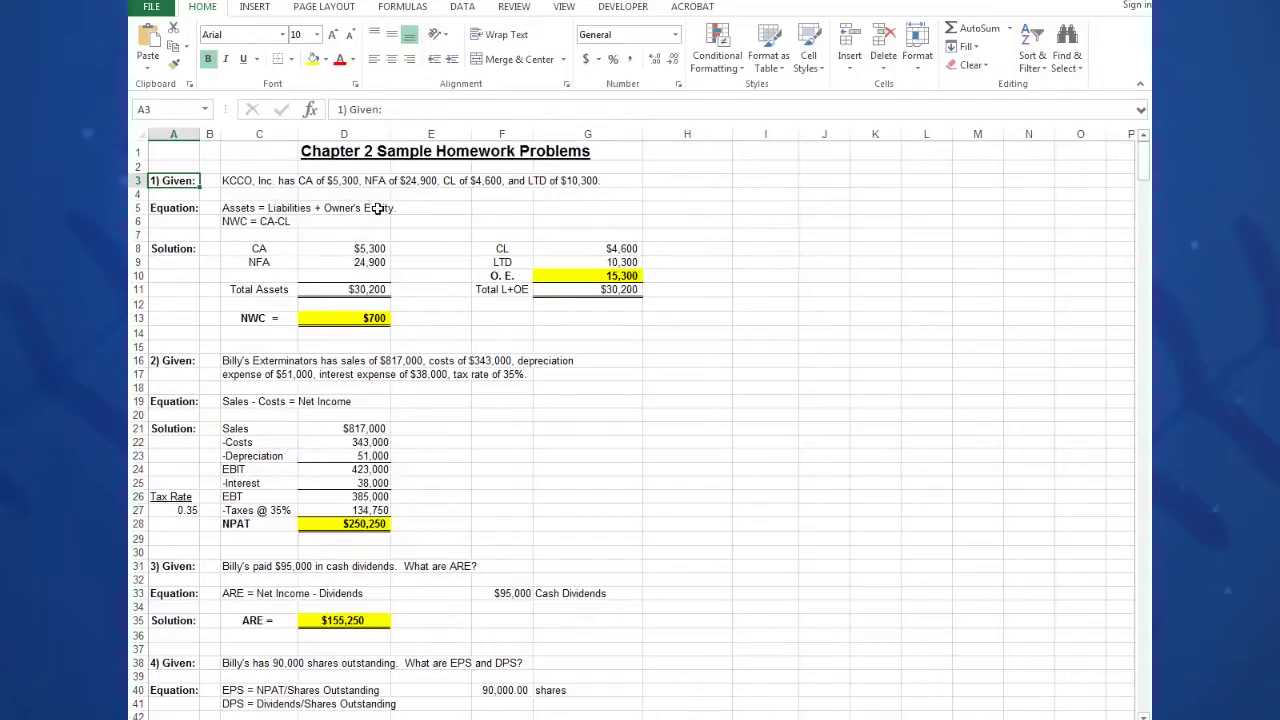
pyautogui.click(254, 210)
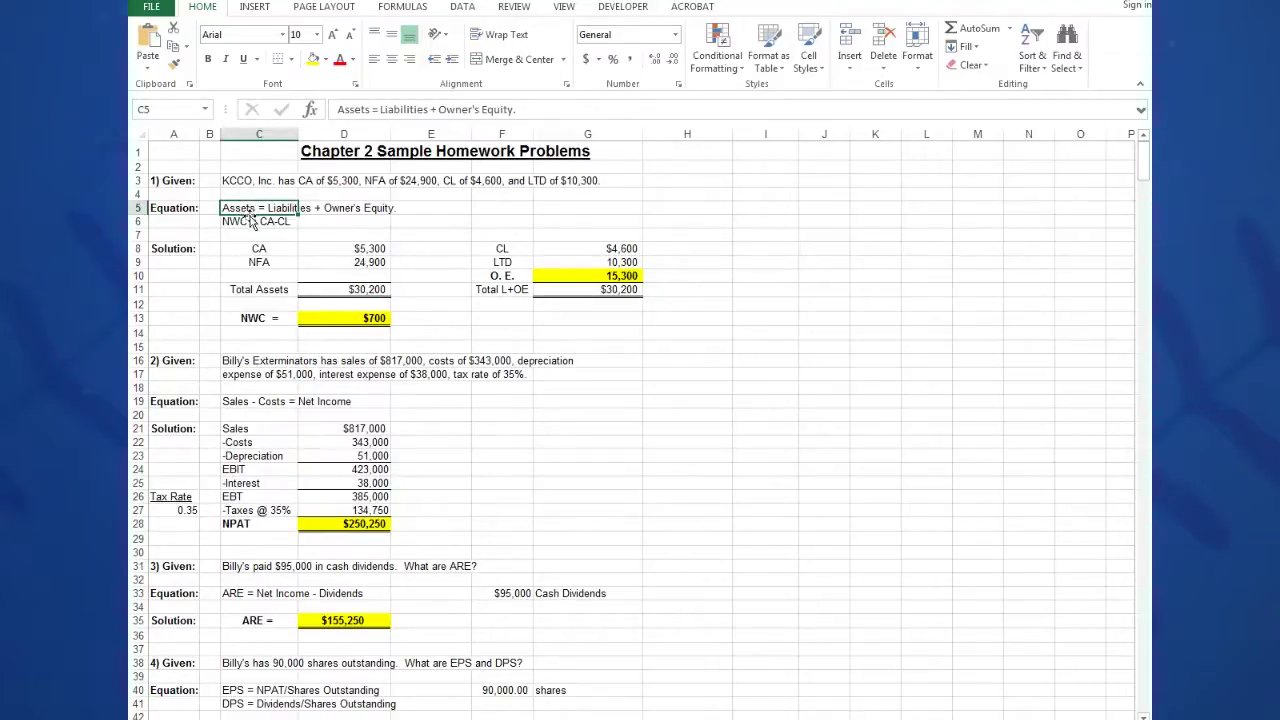
pyautogui.click(249, 223)
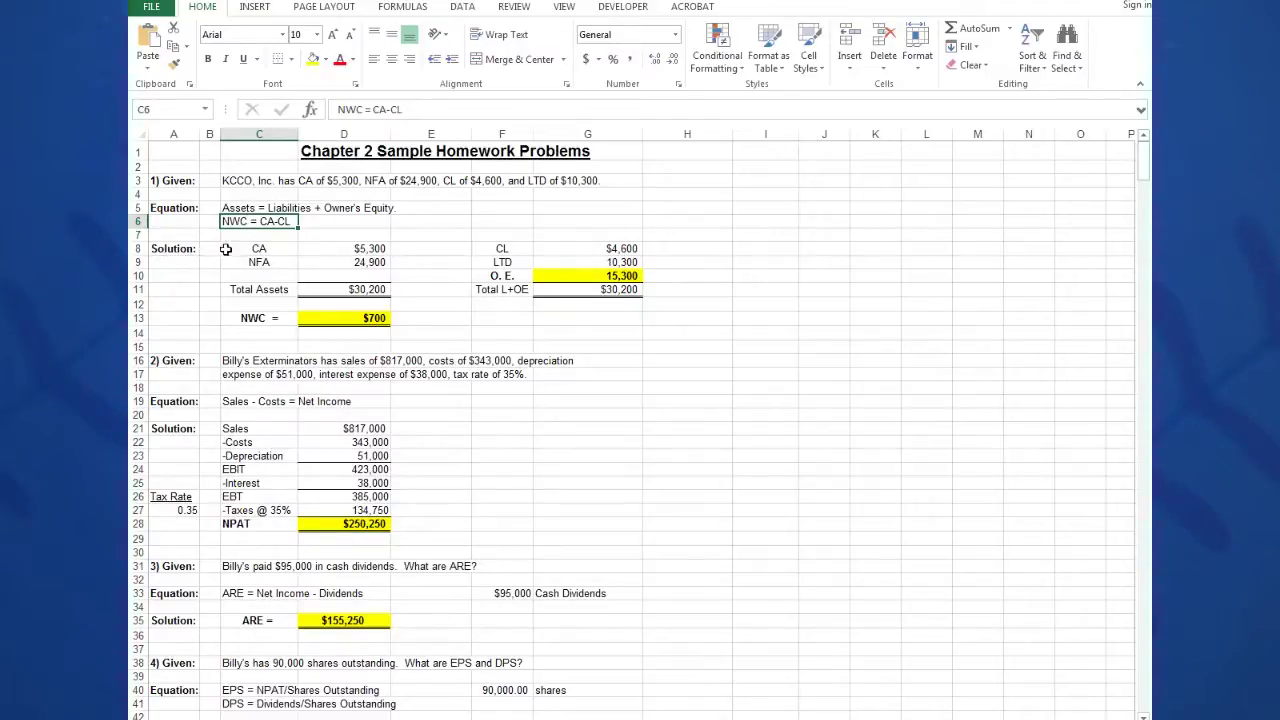
# Examine the CA and NFA labels in problem 1's solution and the amounts entered beside them
pyautogui.click(262, 248)
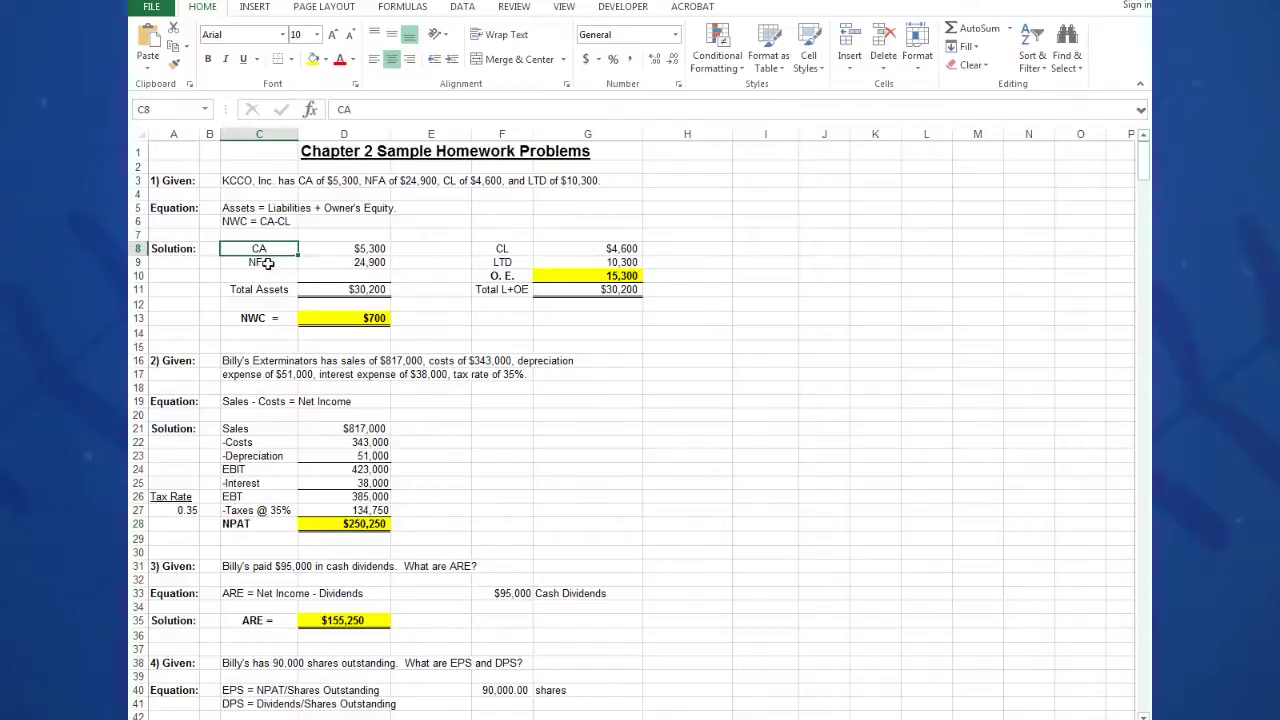
pyautogui.click(267, 263)
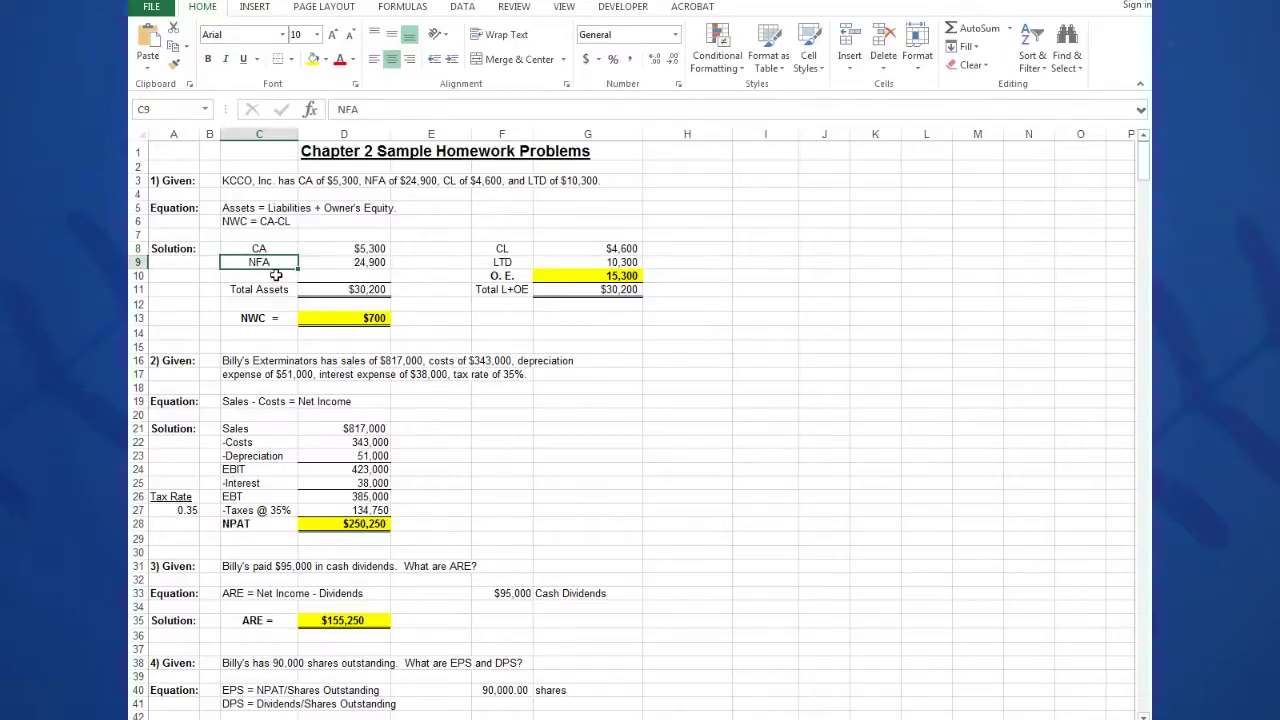
pyautogui.click(356, 249)
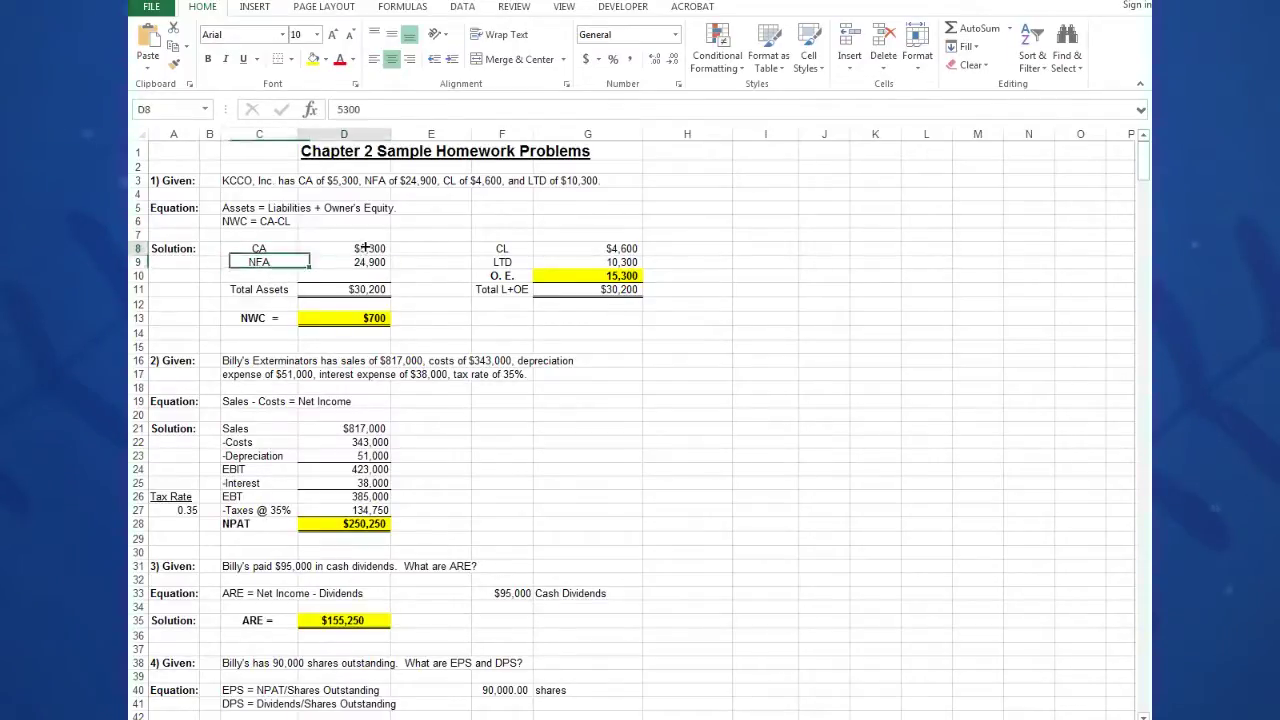
pyautogui.click(367, 260)
pyautogui.click(366, 249)
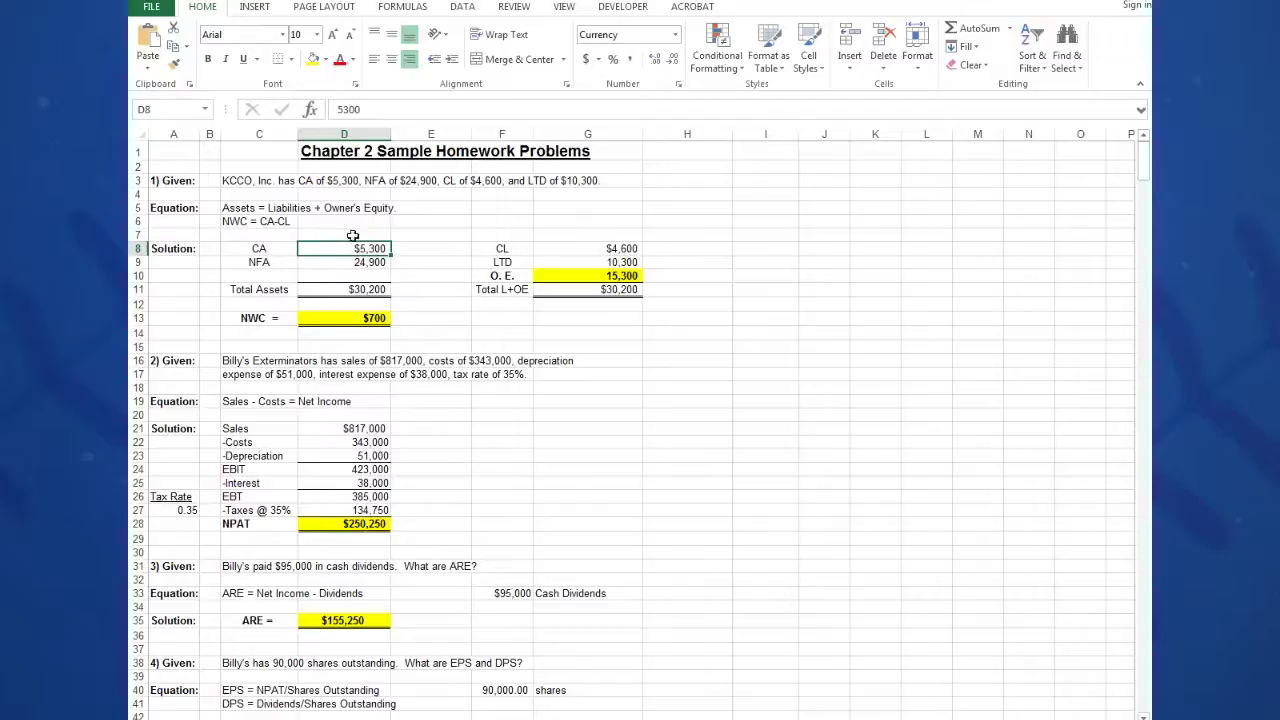
pyautogui.click(338, 263)
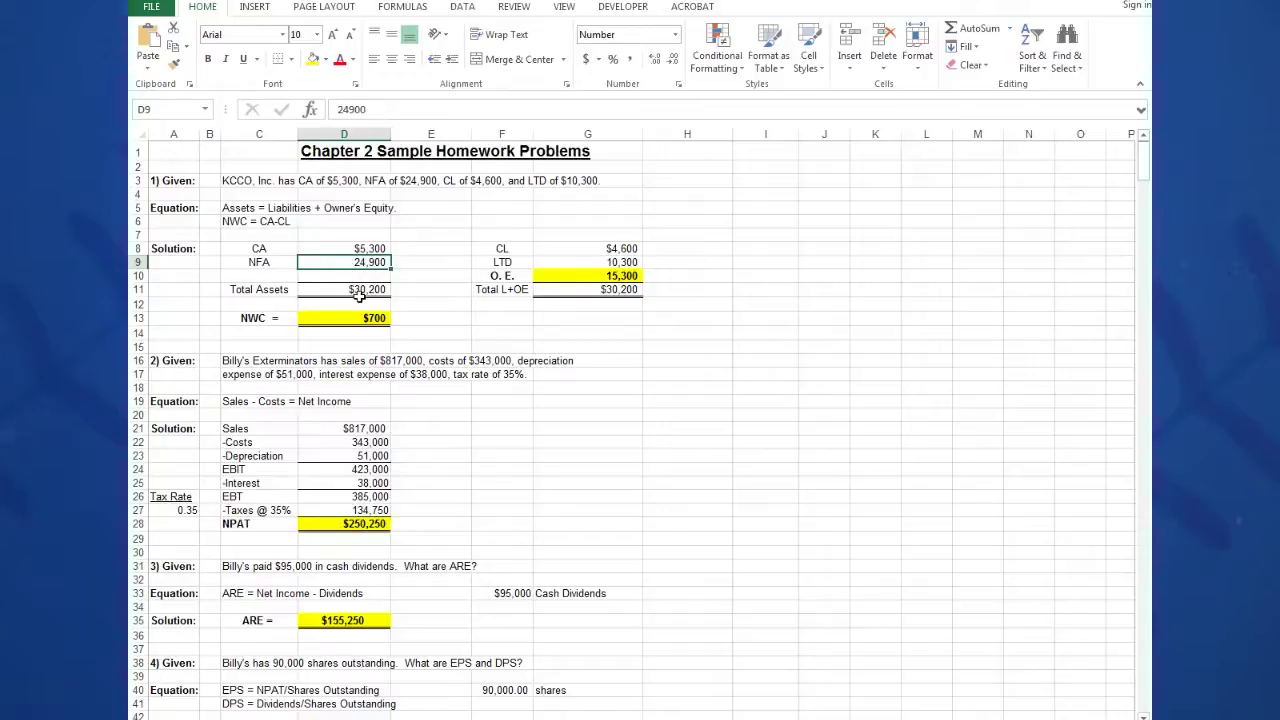
# Inspect the Total Assets formula in D11 and trace it to the CA and NFA amounts in D8 and D9
pyautogui.click(358, 292)
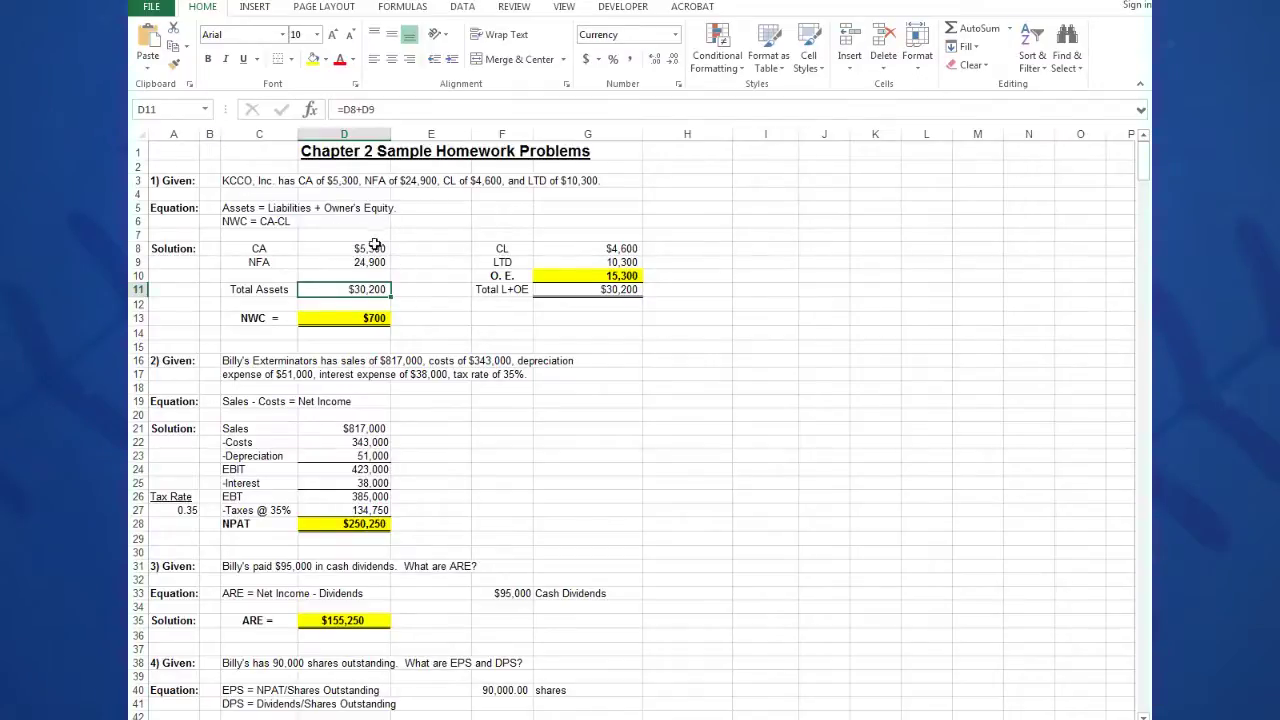
pyautogui.click(374, 246)
pyautogui.click(374, 262)
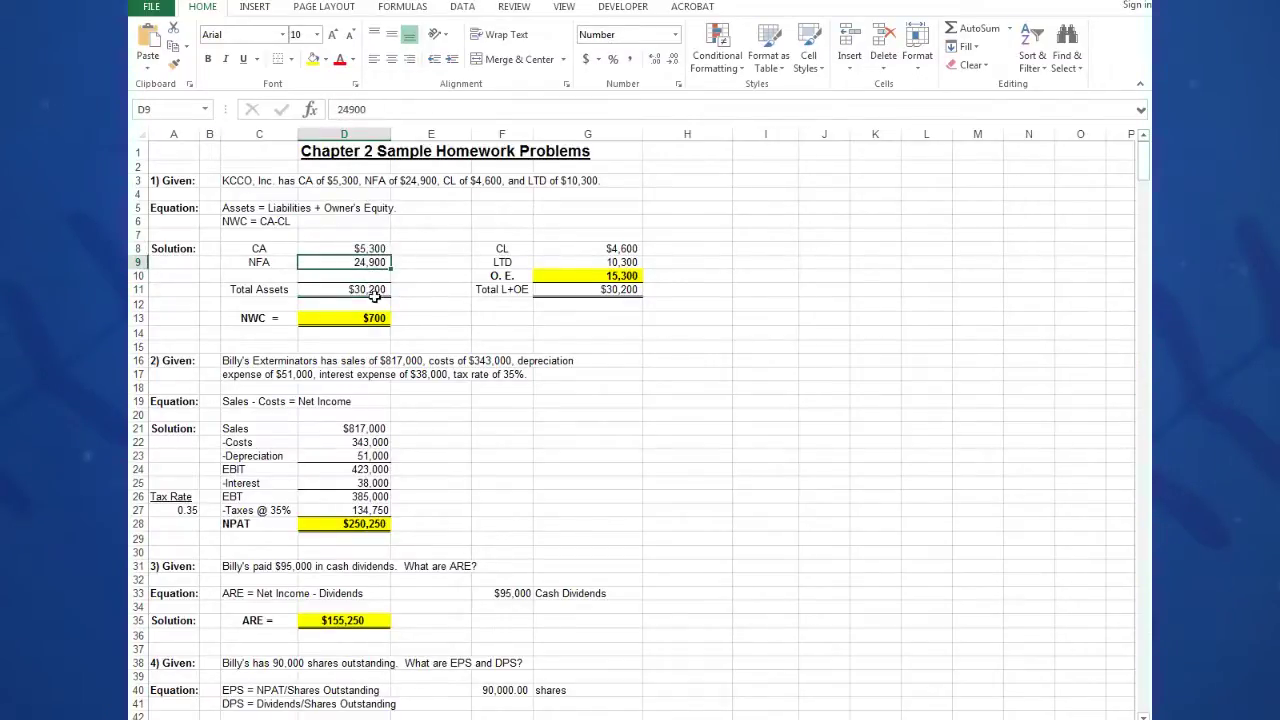
pyautogui.click(374, 292)
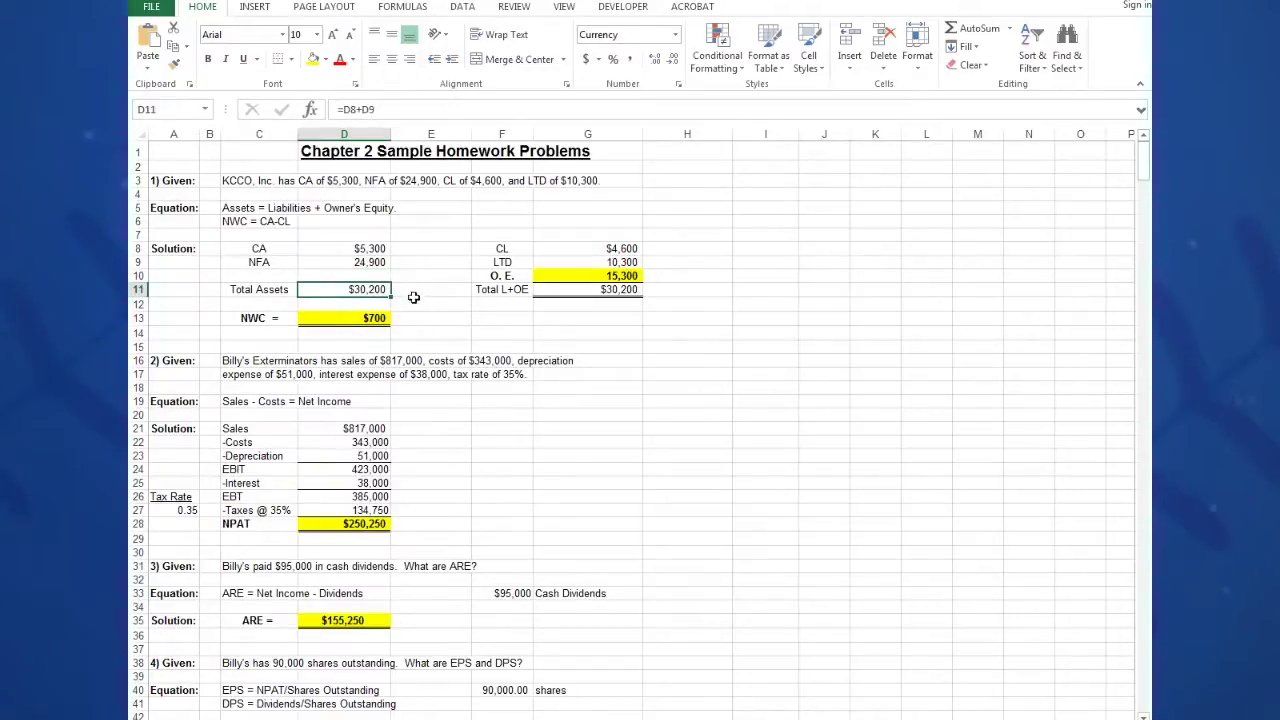
pyautogui.click(369, 249)
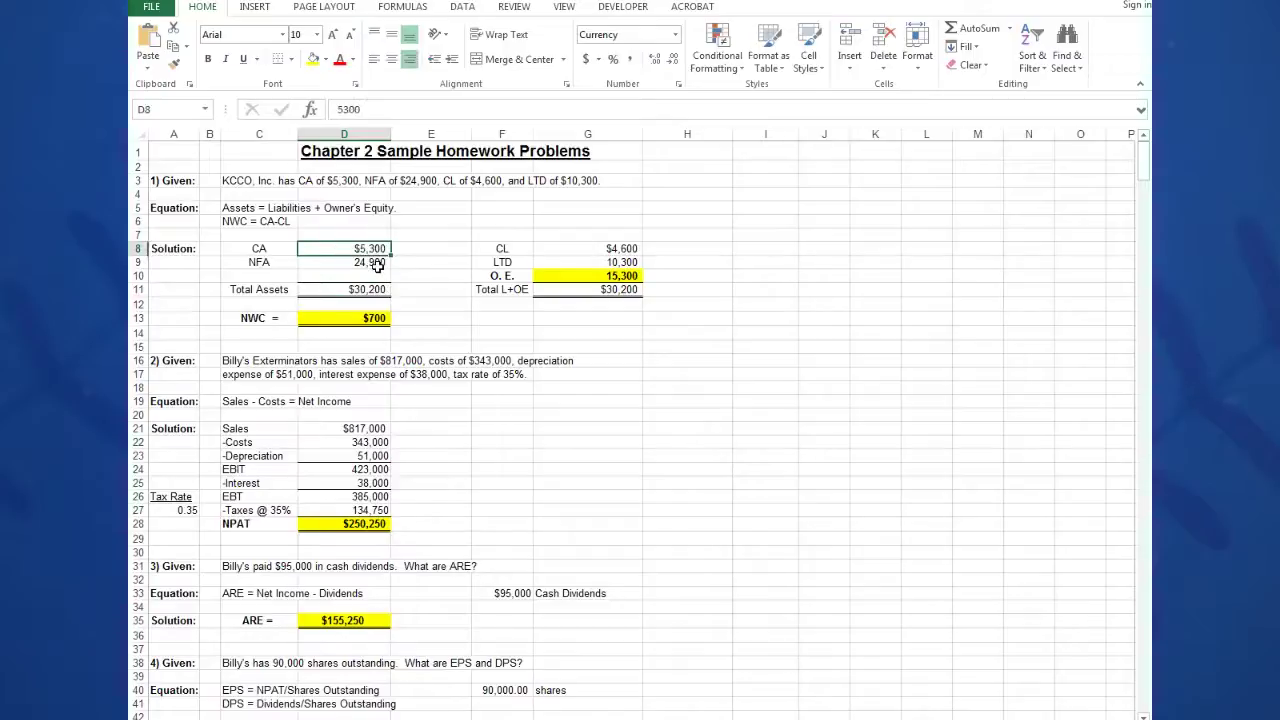
pyautogui.click(376, 264)
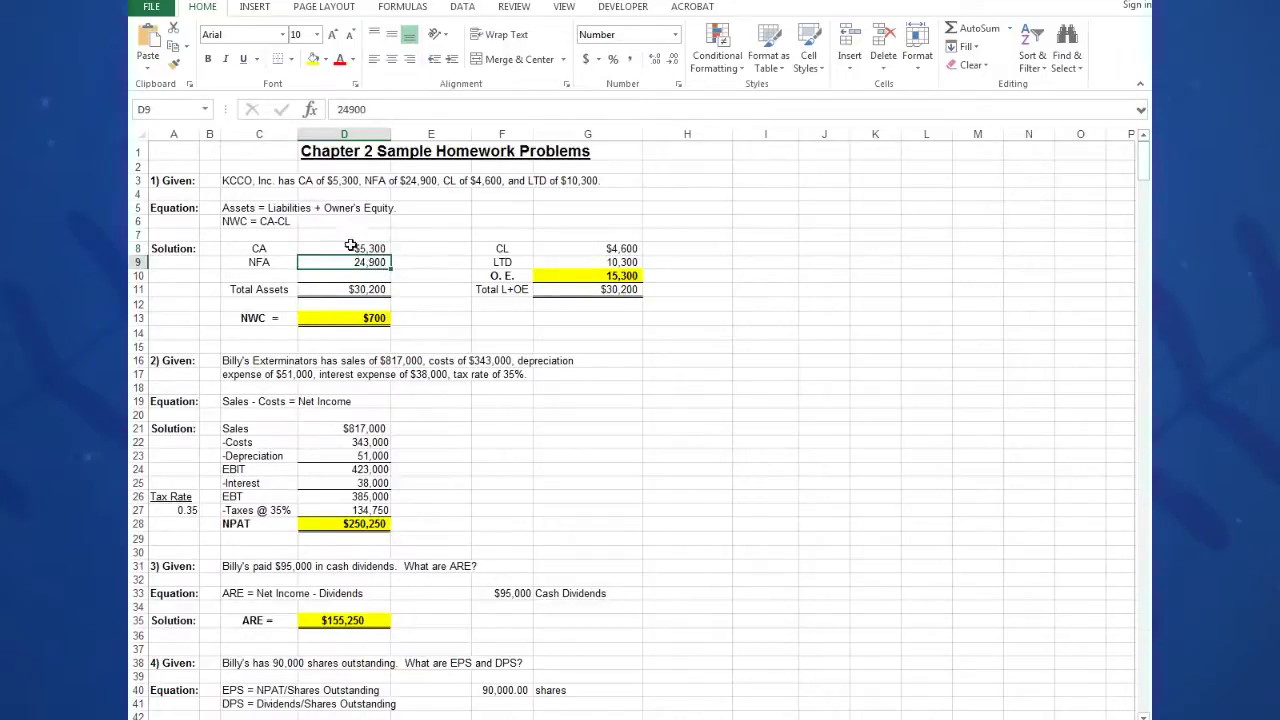
pyautogui.click(367, 290)
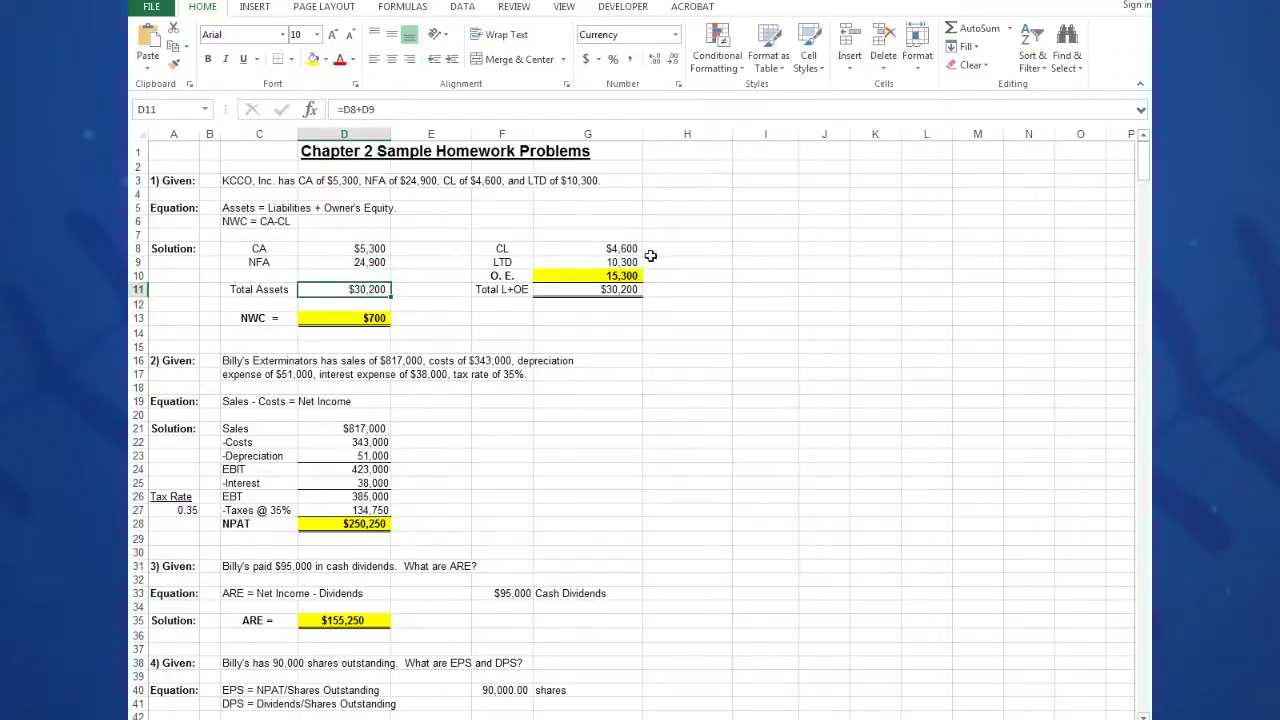
# Examine the CL and LTD labels in problem 1's solution and their amounts in G8 and G9
pyautogui.click(589, 250)
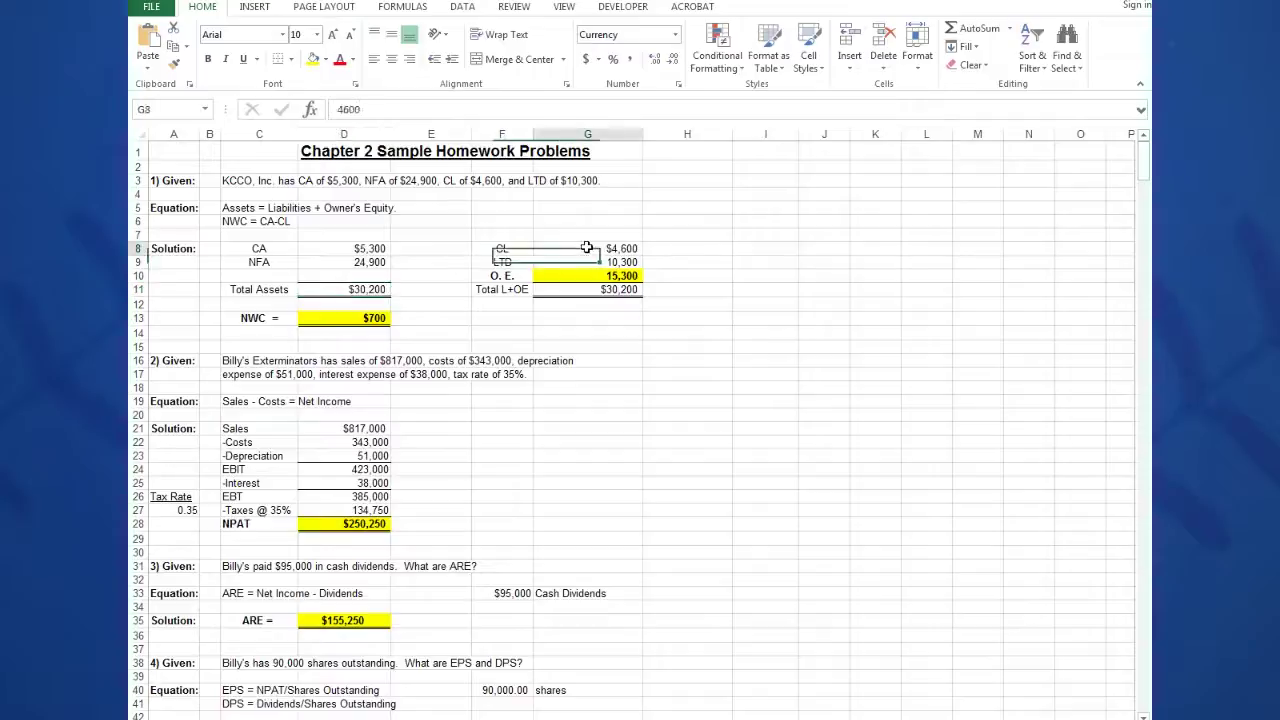
pyautogui.click(505, 251)
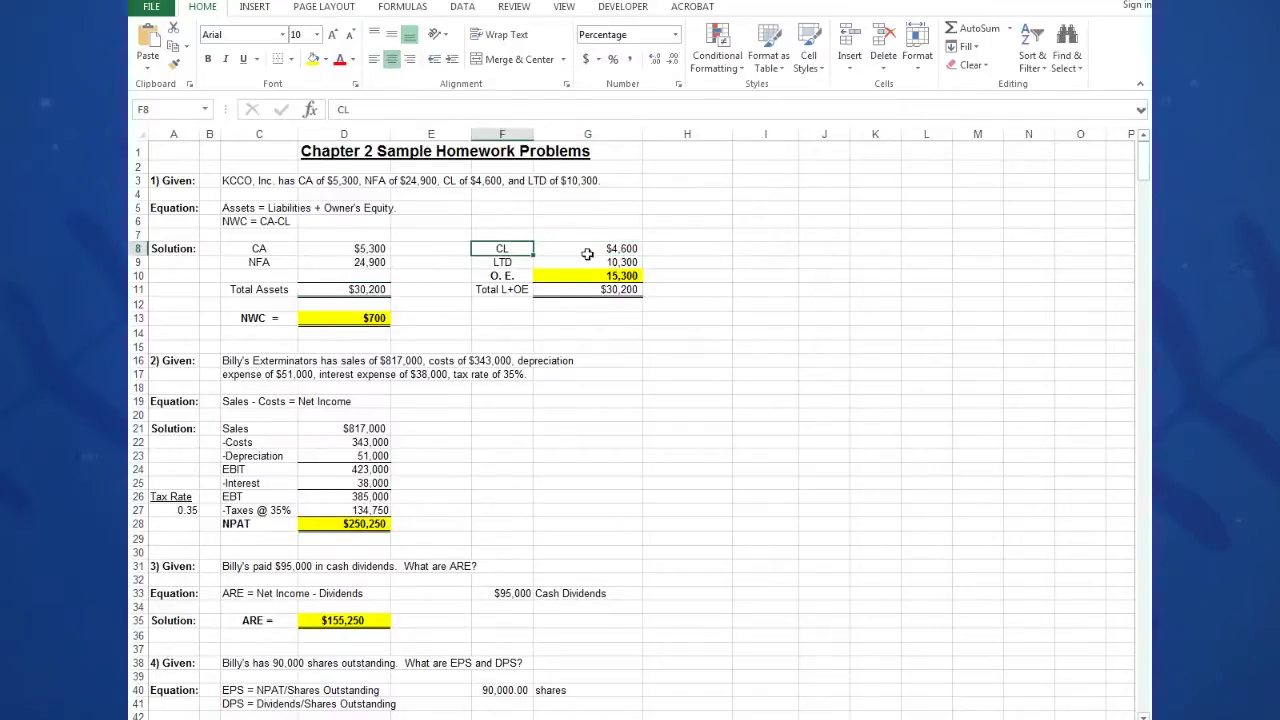
pyautogui.click(590, 249)
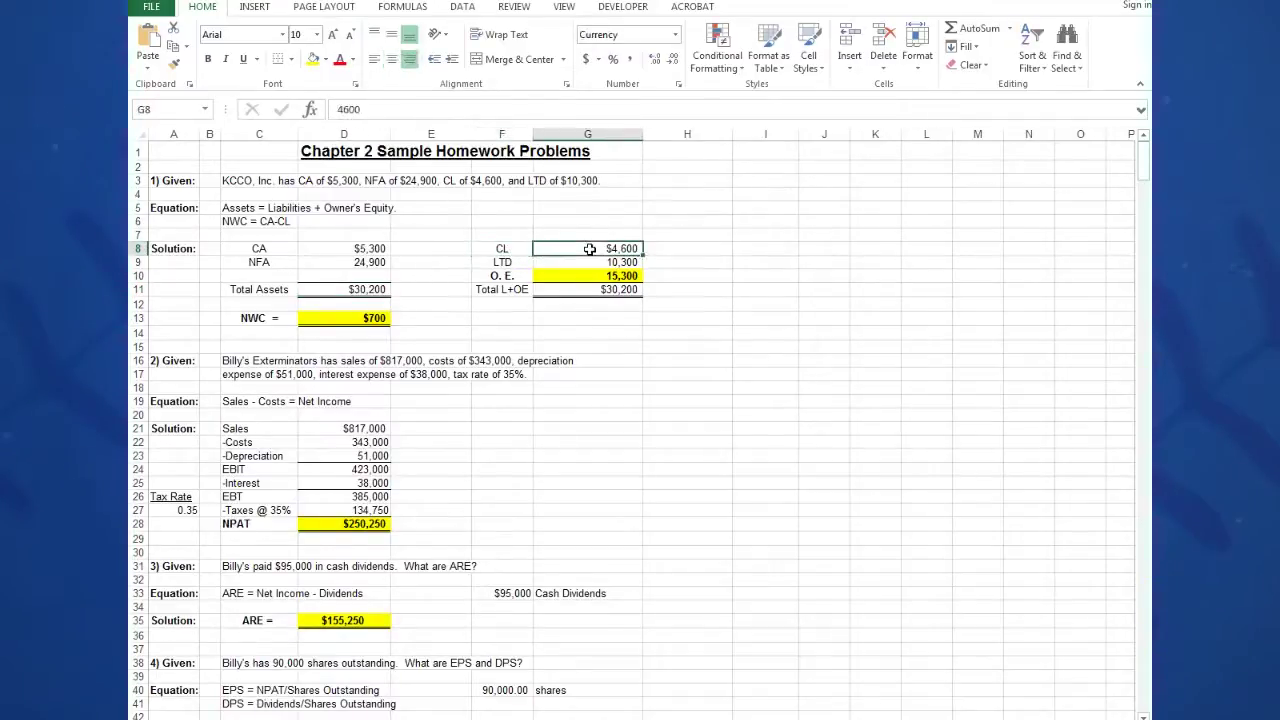
pyautogui.click(518, 253)
pyautogui.click(518, 262)
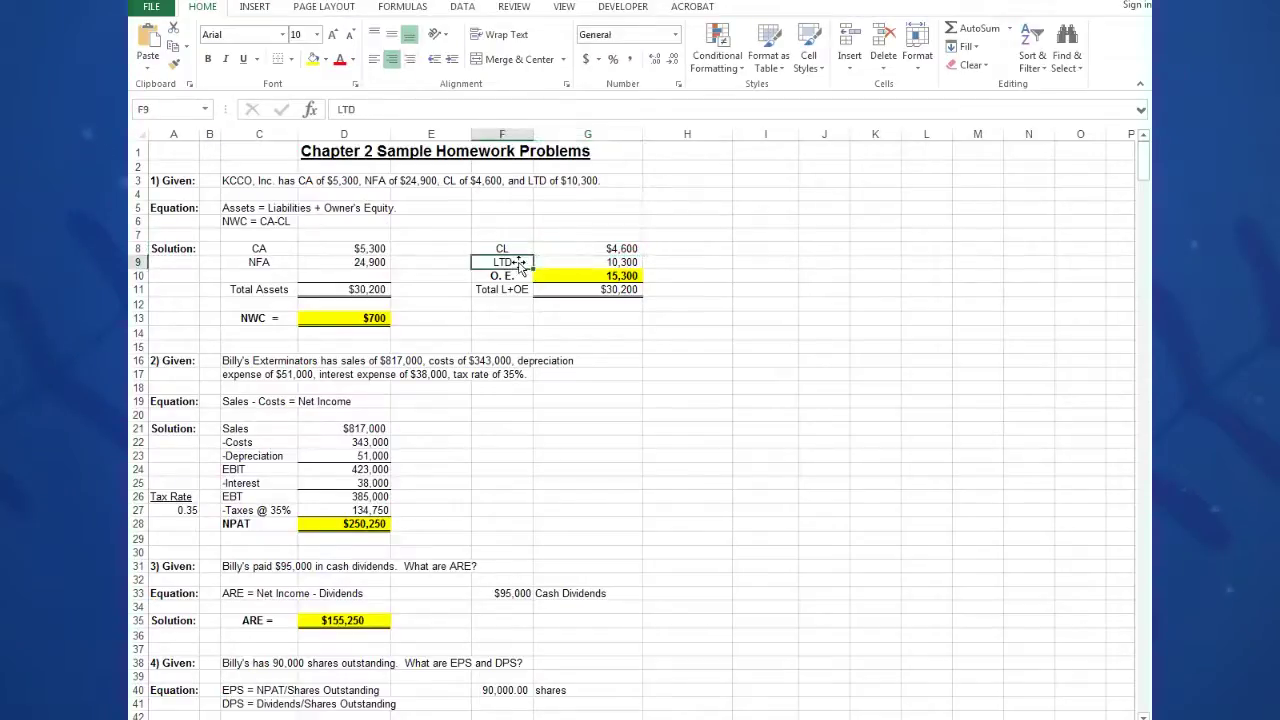
pyautogui.click(591, 261)
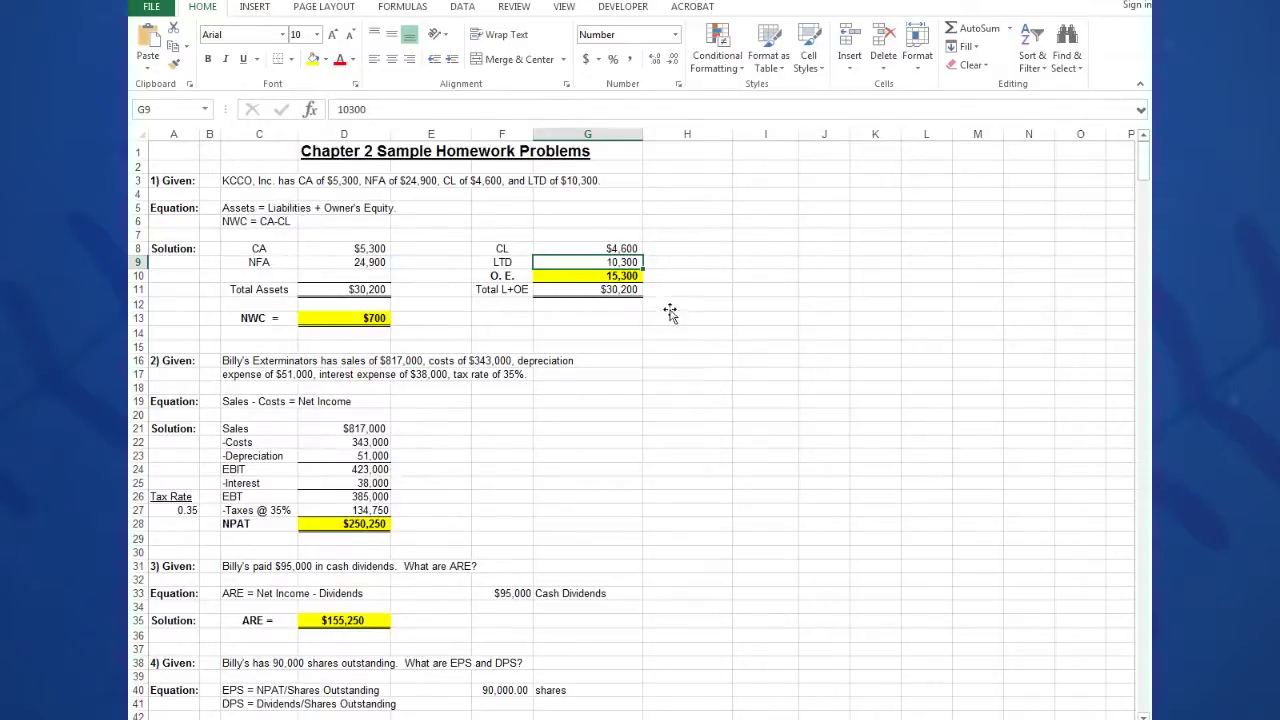
# Compare the Total L+OE formula in G11 with the Total Assets cell D11
pyautogui.click(616, 290)
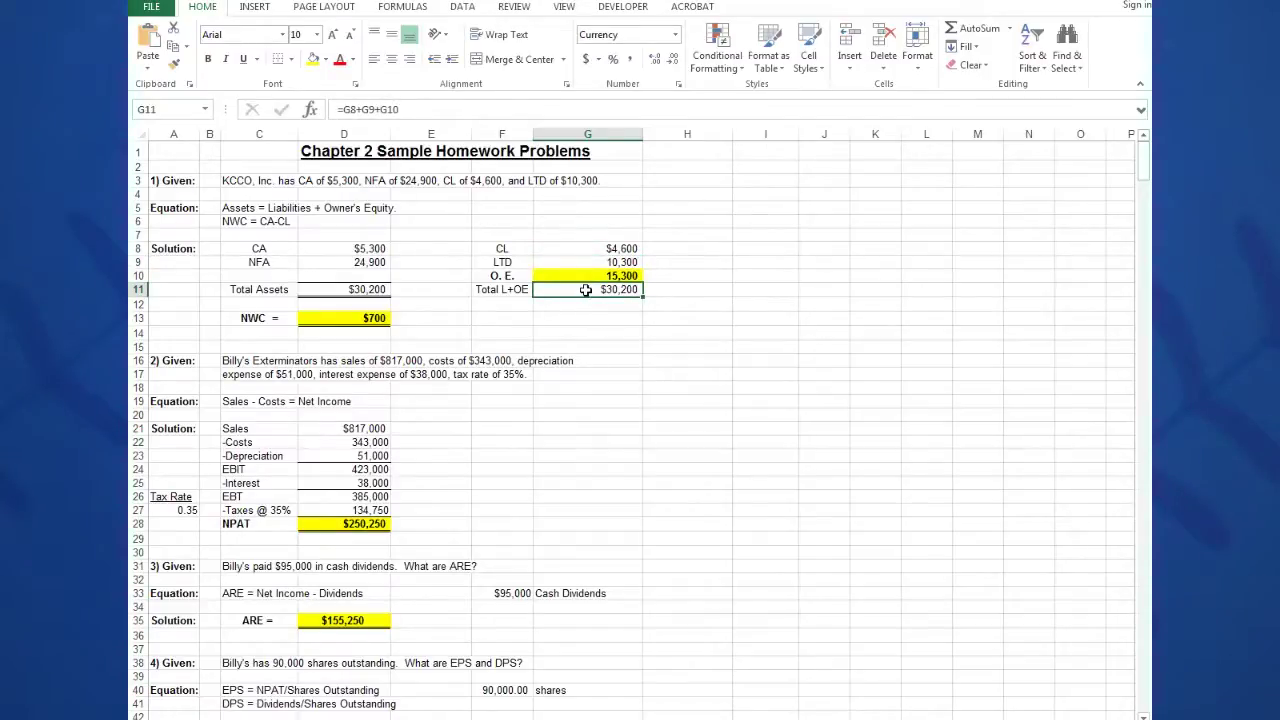
pyautogui.click(371, 292)
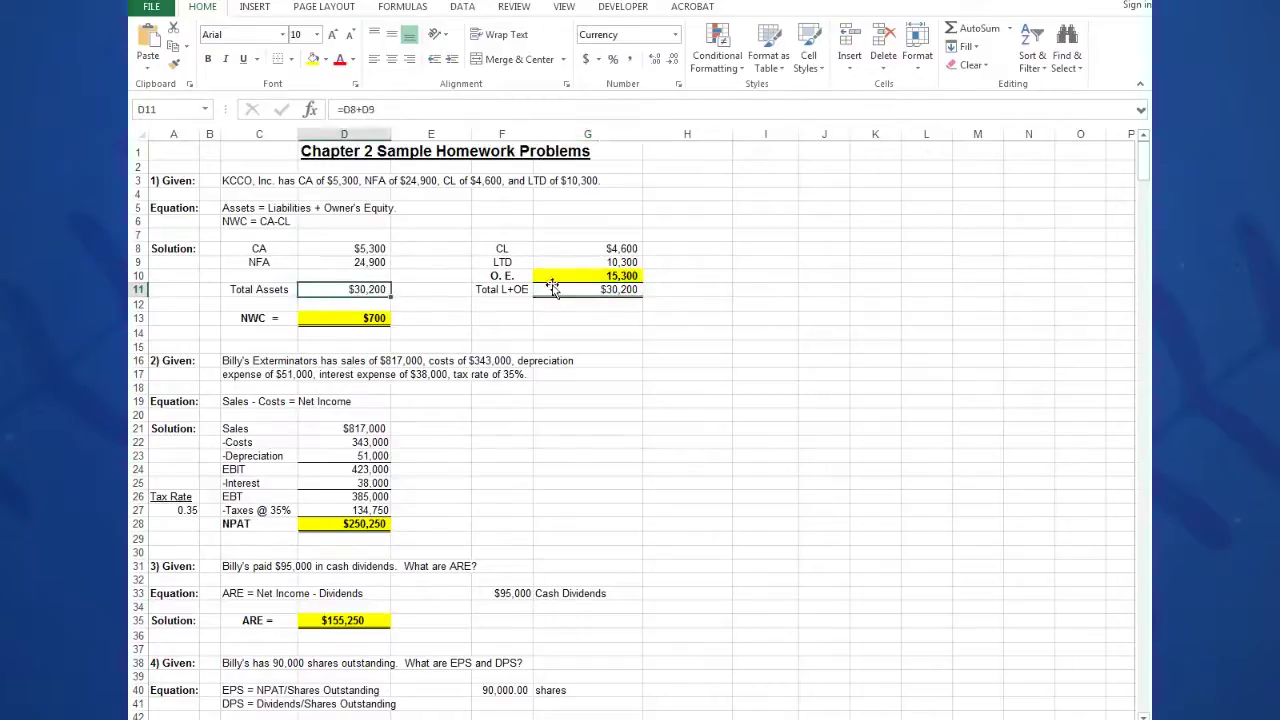
pyautogui.click(612, 294)
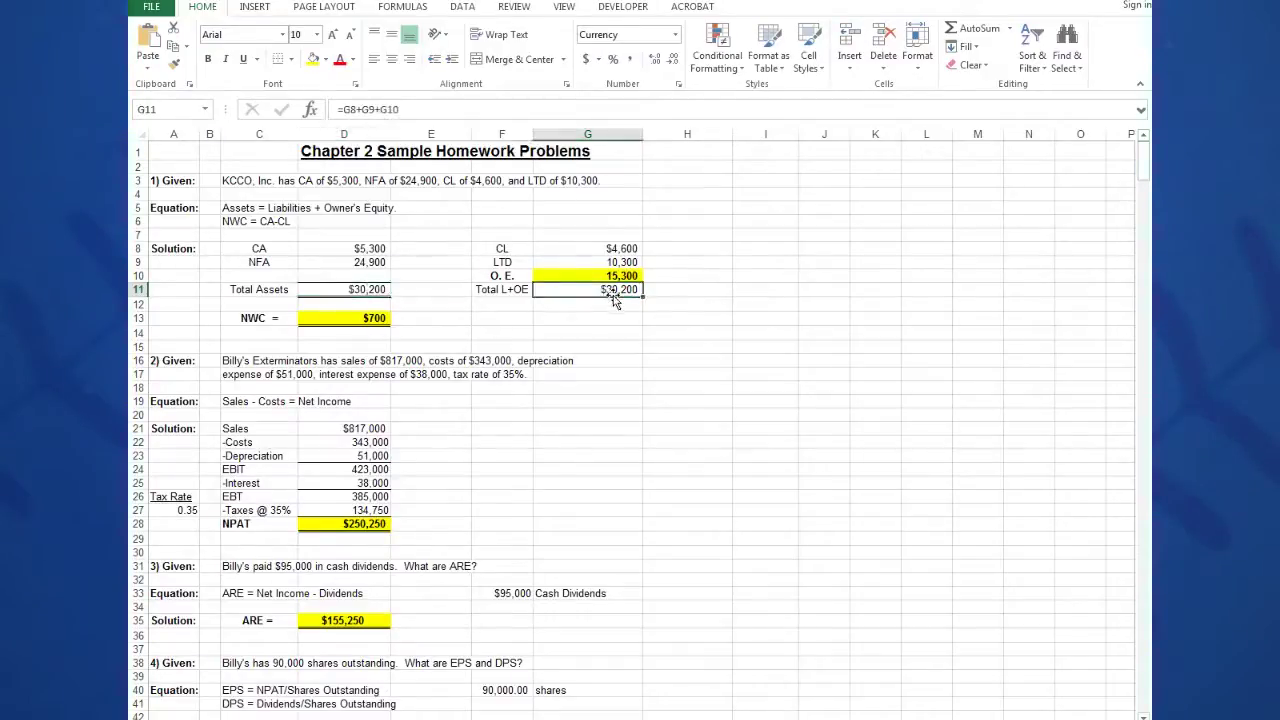
pyautogui.click(363, 304)
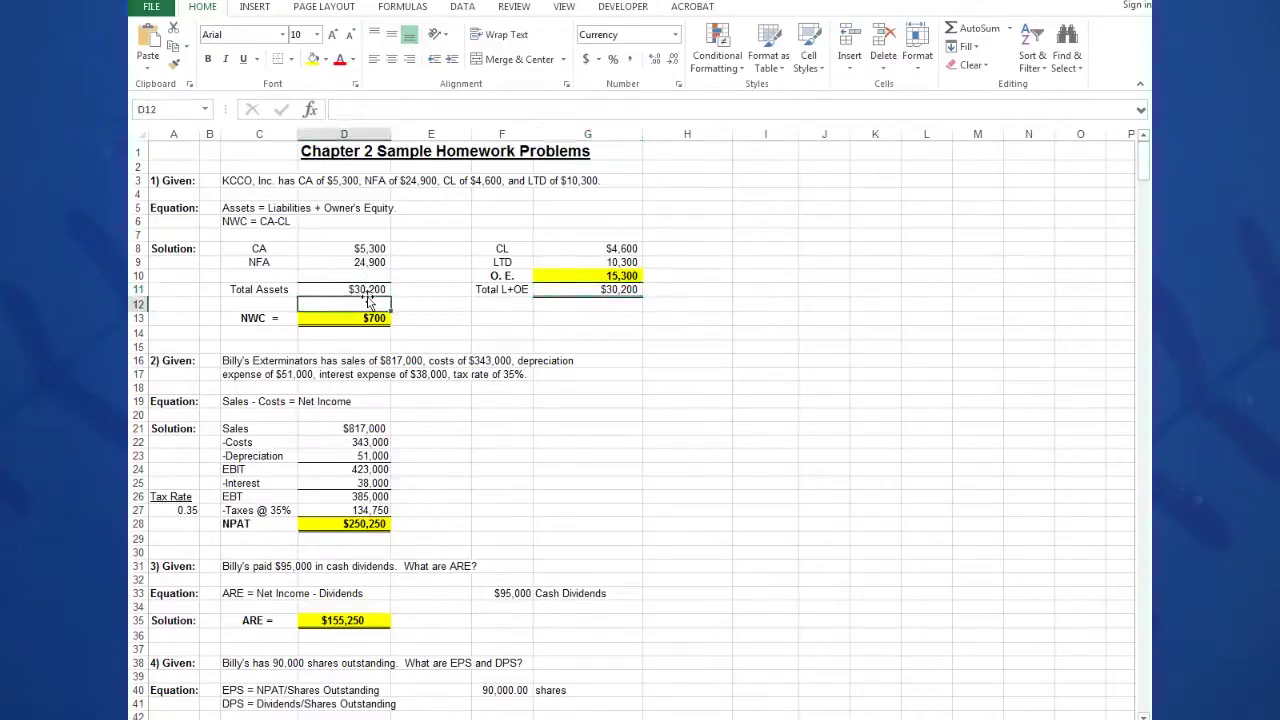
# Inspect the owner's equity formula in G10, tracing it through D11, G8 and G9, and check the Total L+OE cell
pyautogui.click(610, 274)
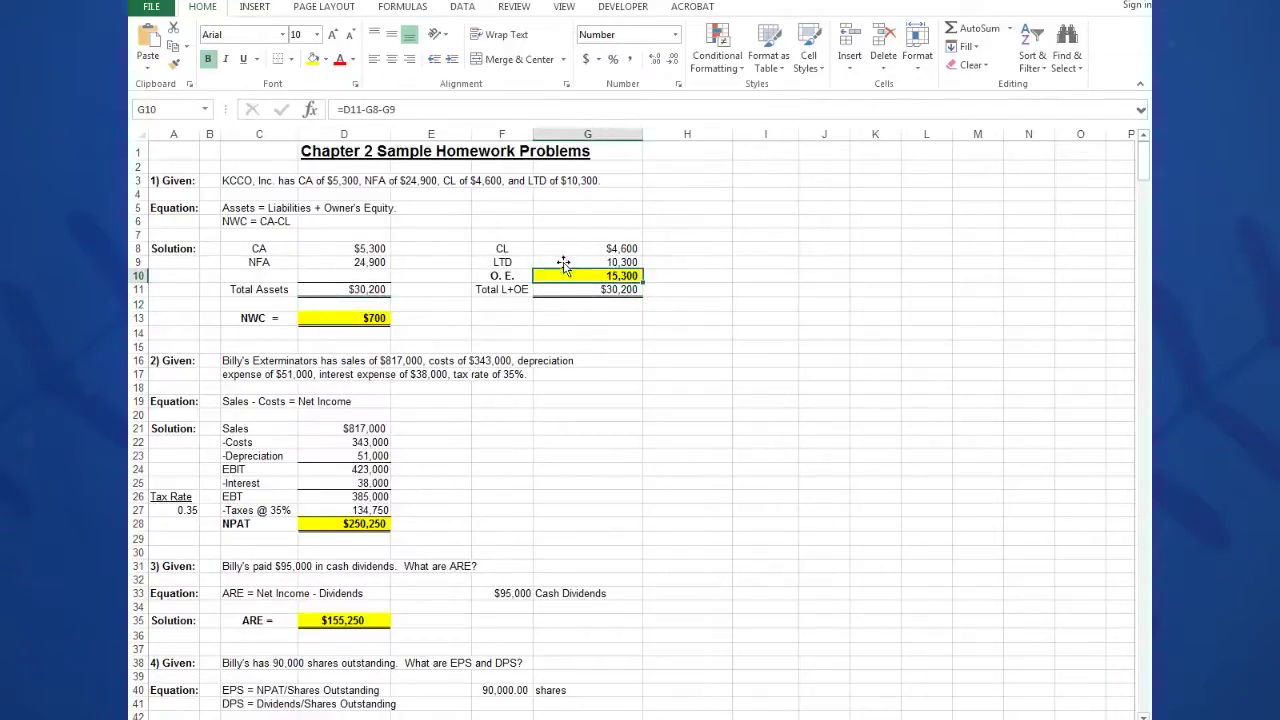
pyautogui.click(381, 290)
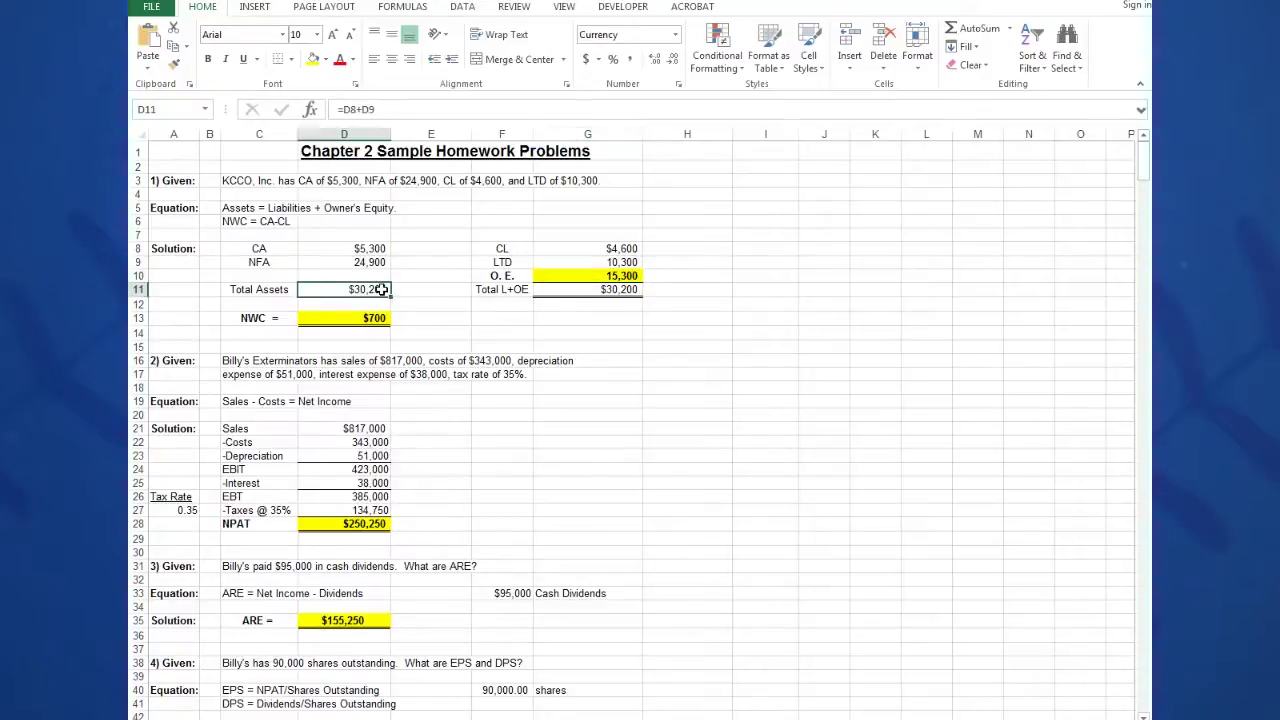
pyautogui.click(590, 250)
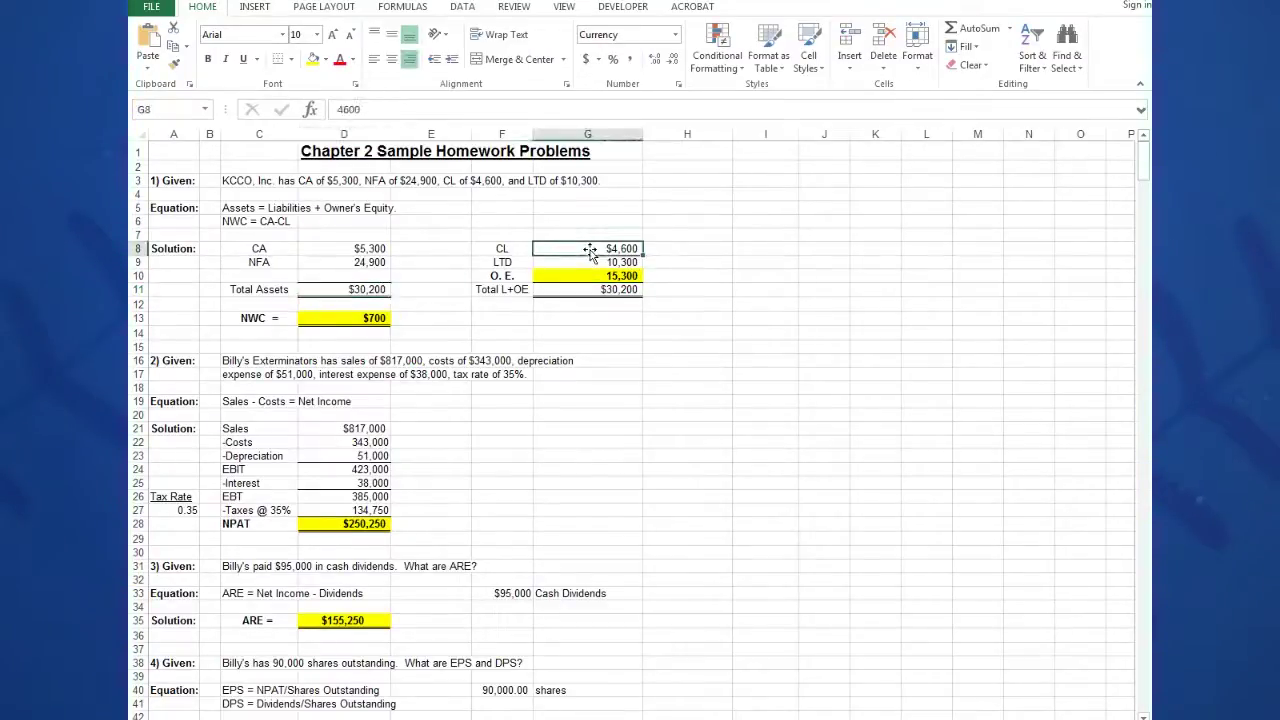
pyautogui.click(566, 263)
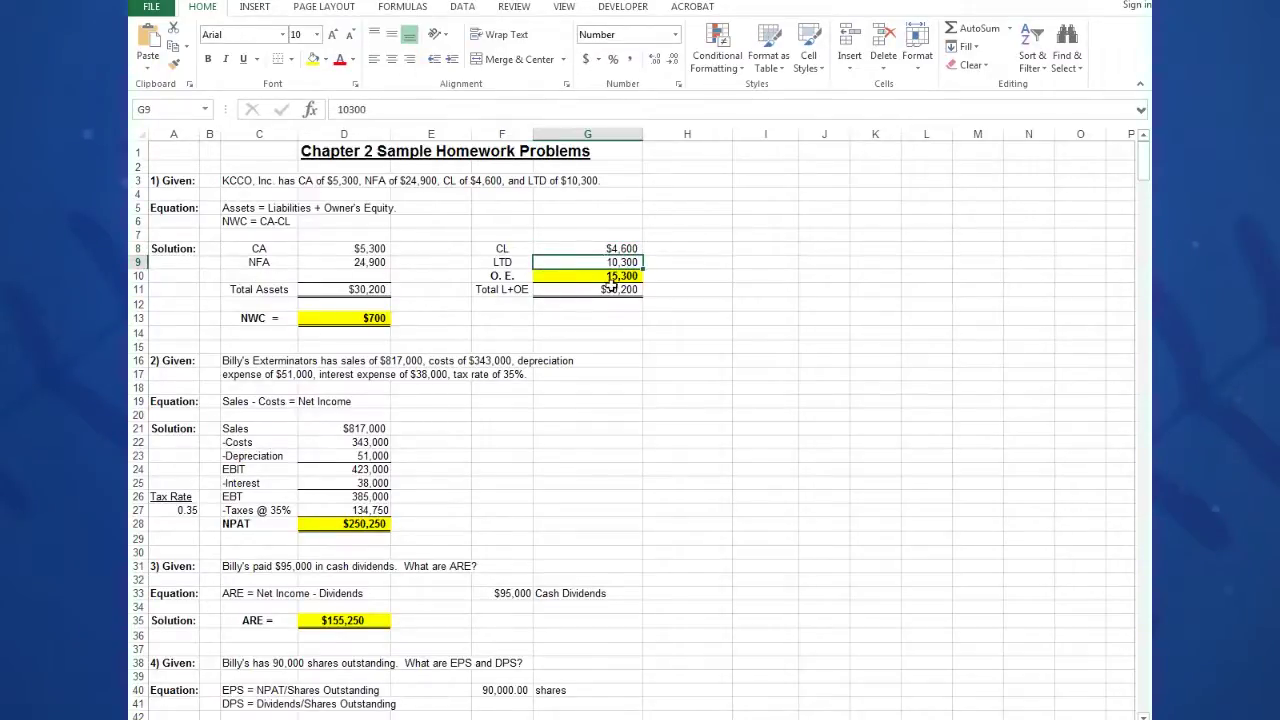
pyautogui.press('Down')
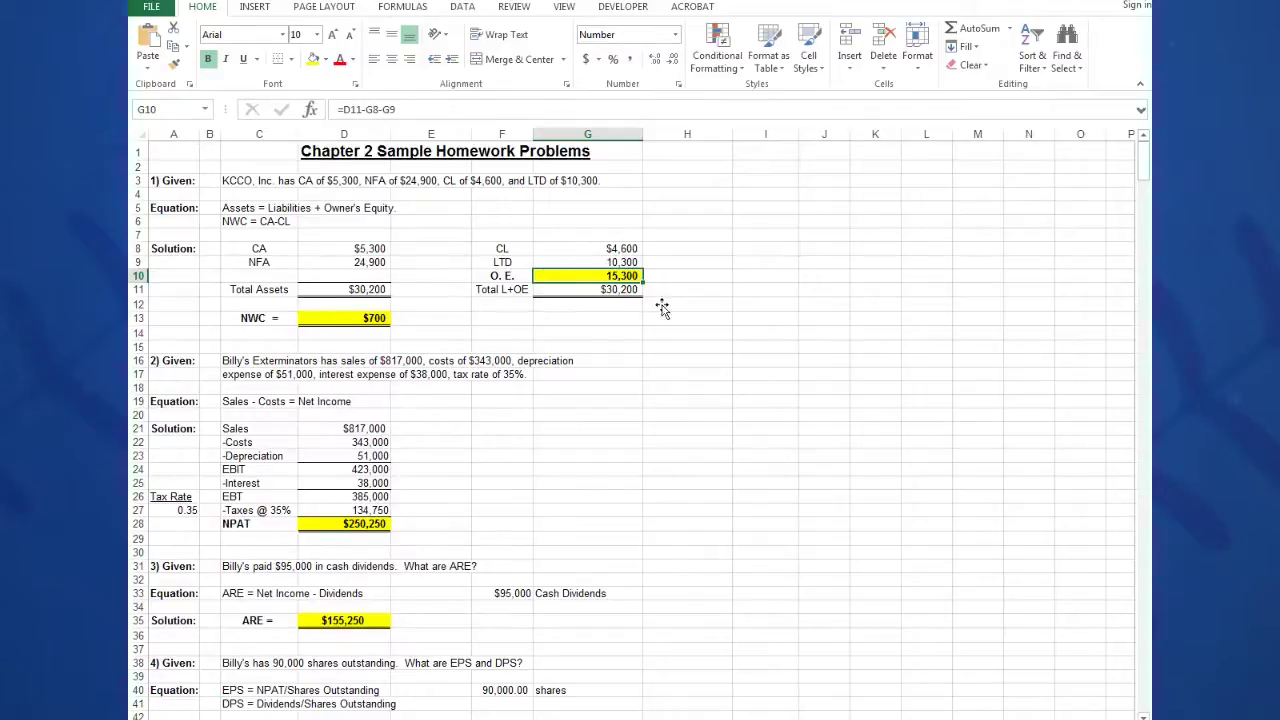
pyautogui.click(600, 294)
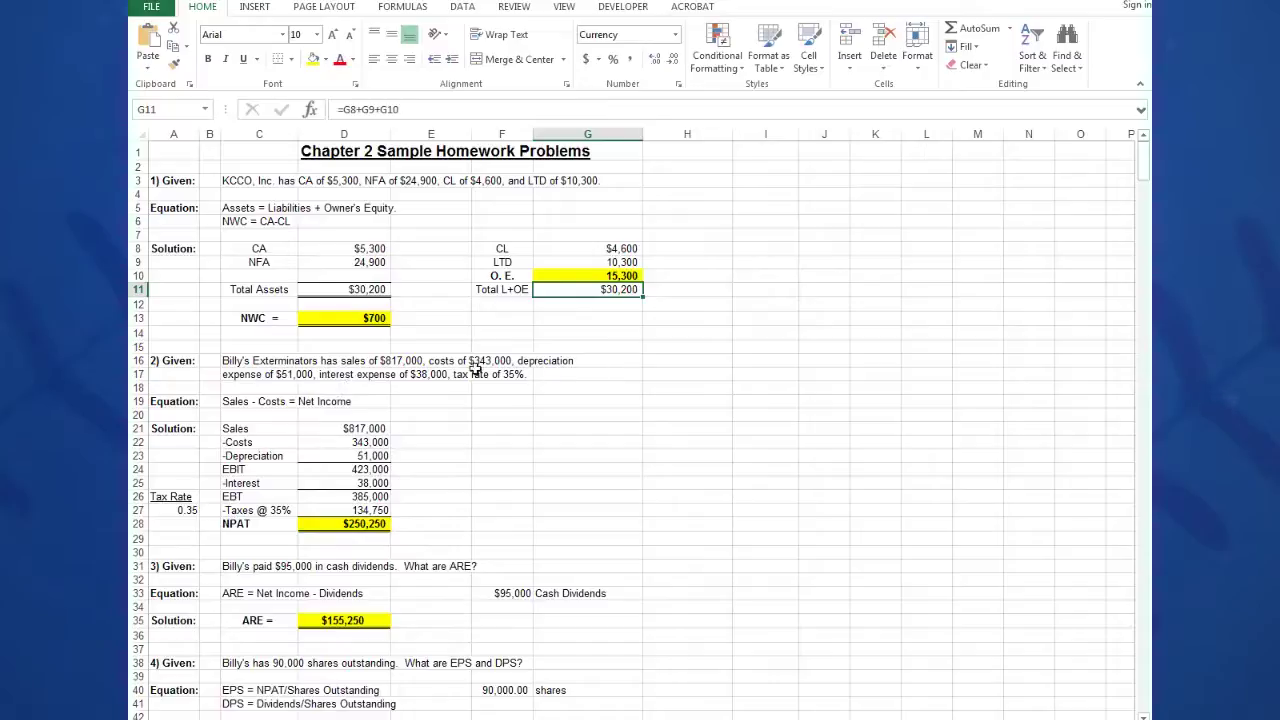
# Examine problem 2's given data in C17 and the sales, costs and depreciation inputs in D21 through D23
pyautogui.click(285, 376)
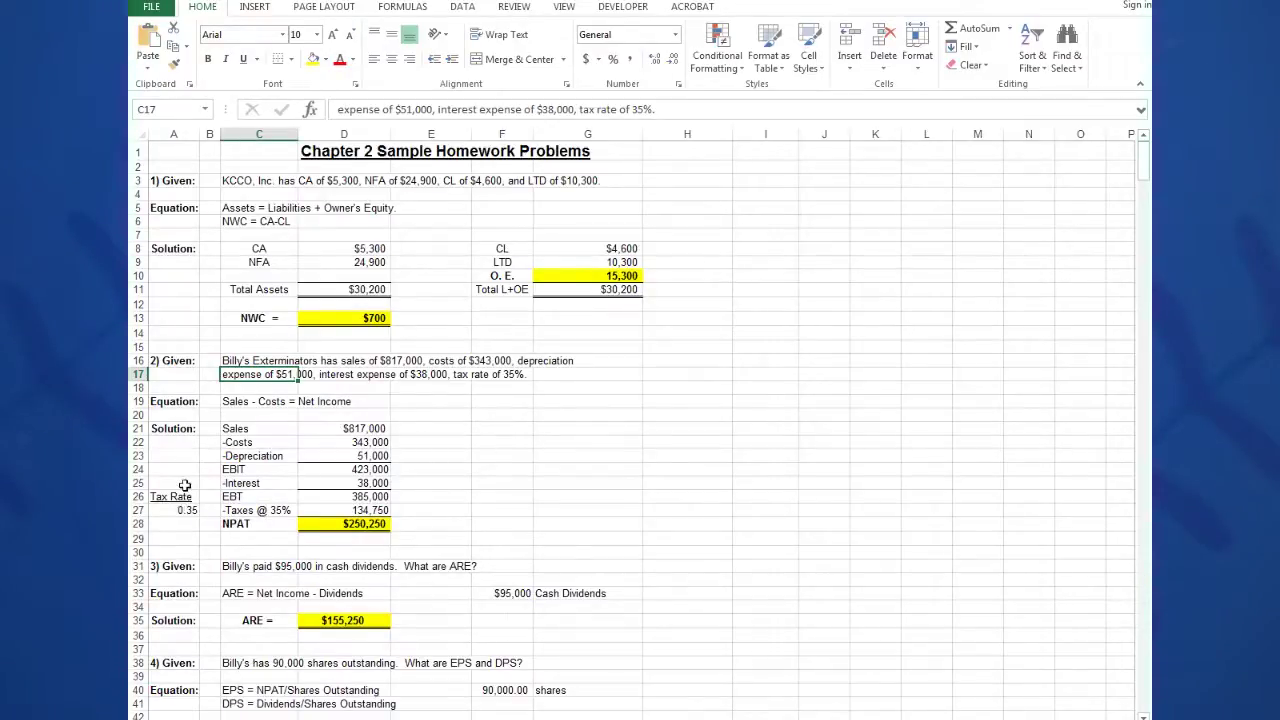
pyautogui.click(250, 430)
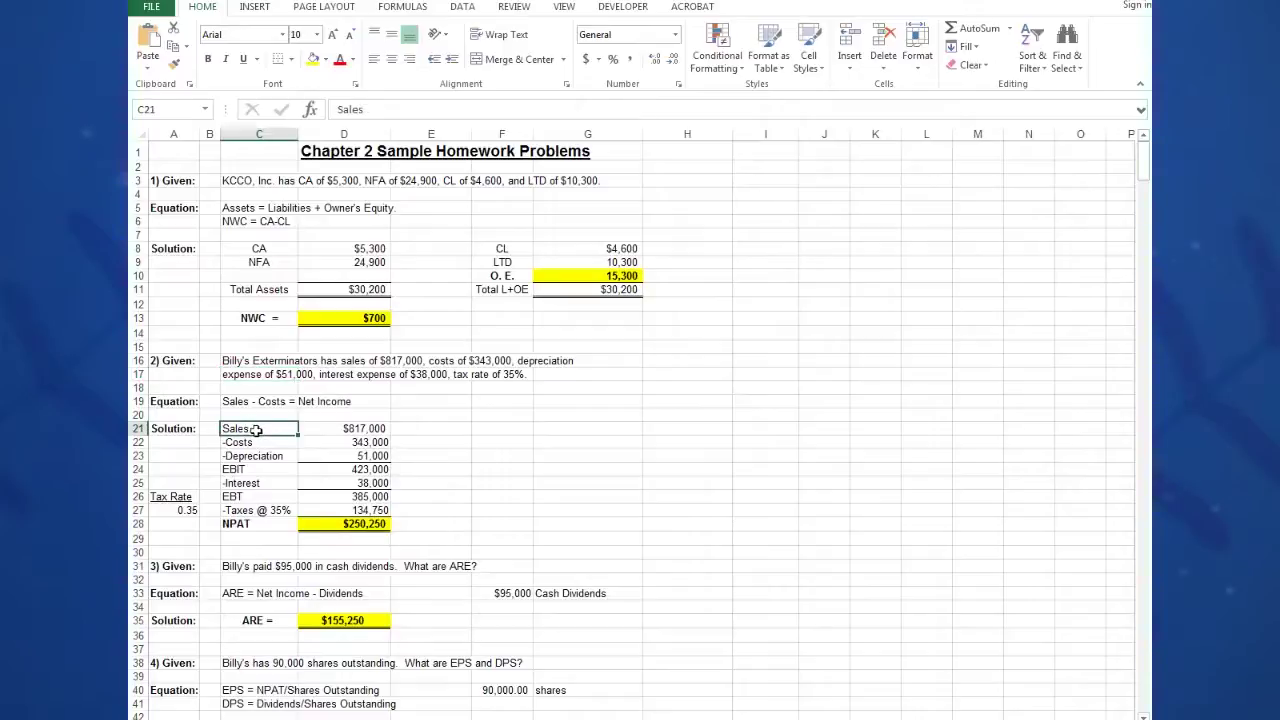
pyautogui.click(386, 441)
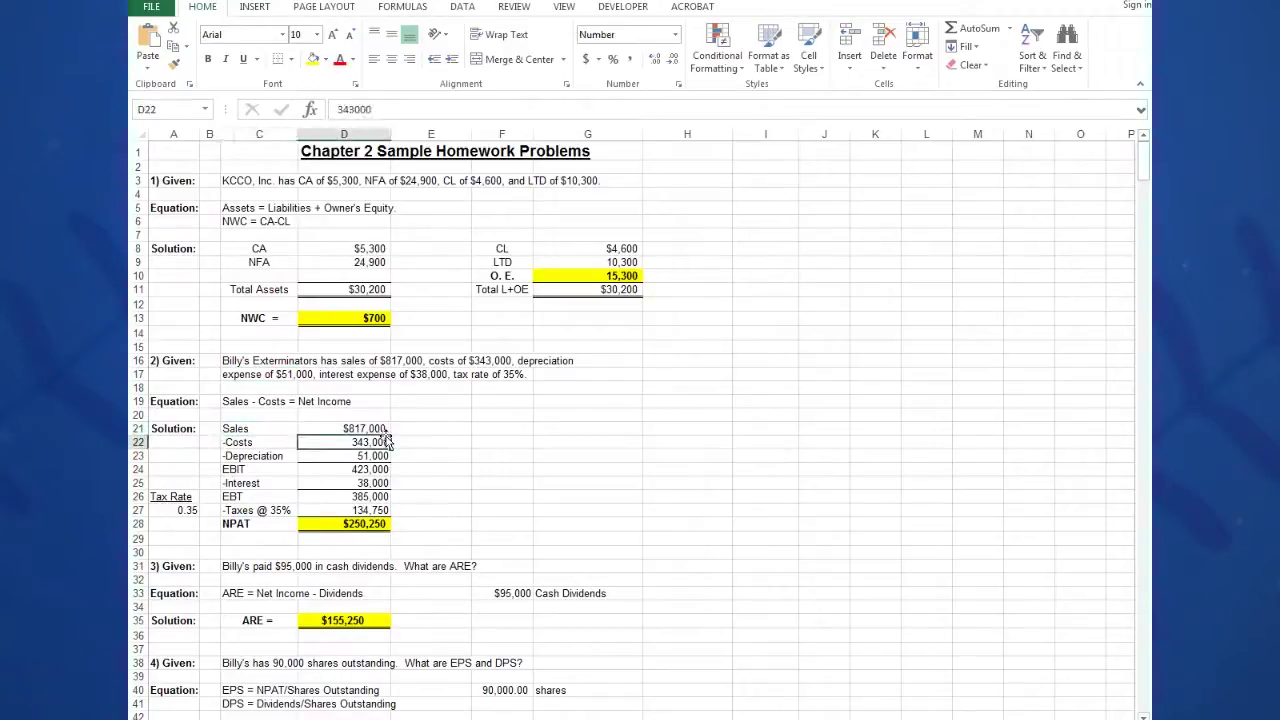
pyautogui.click(366, 428)
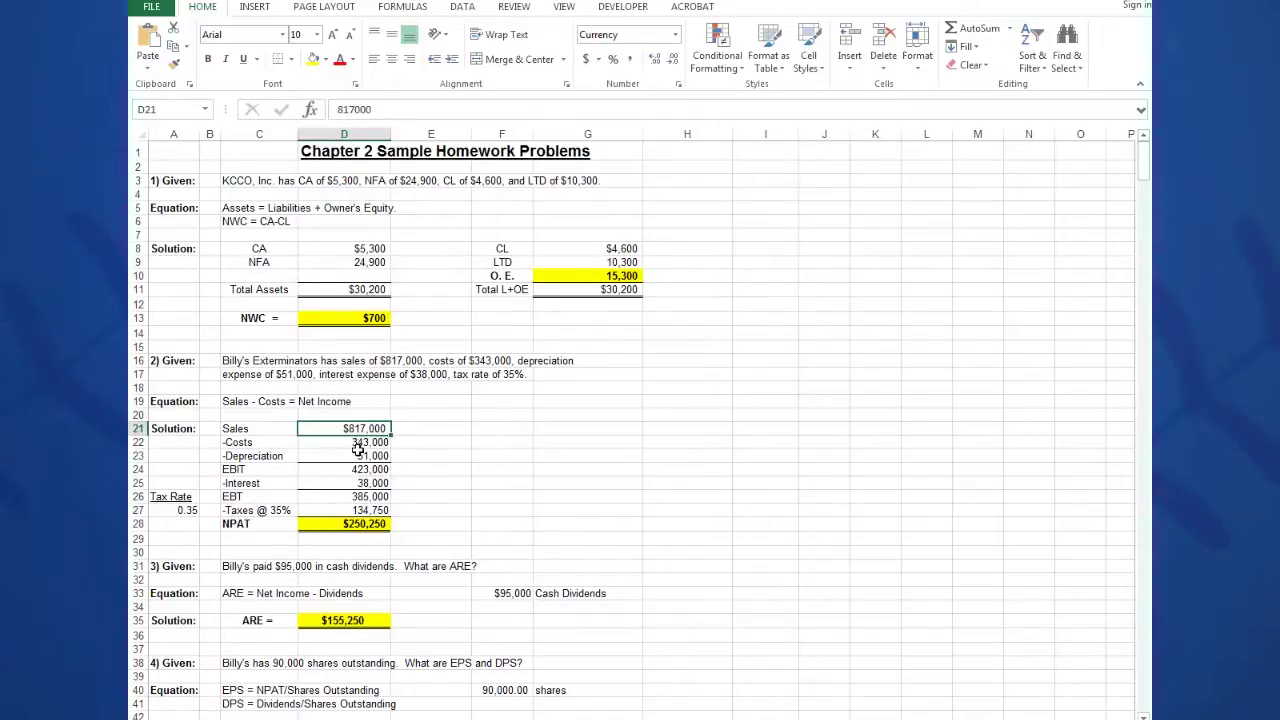
pyautogui.click(358, 452)
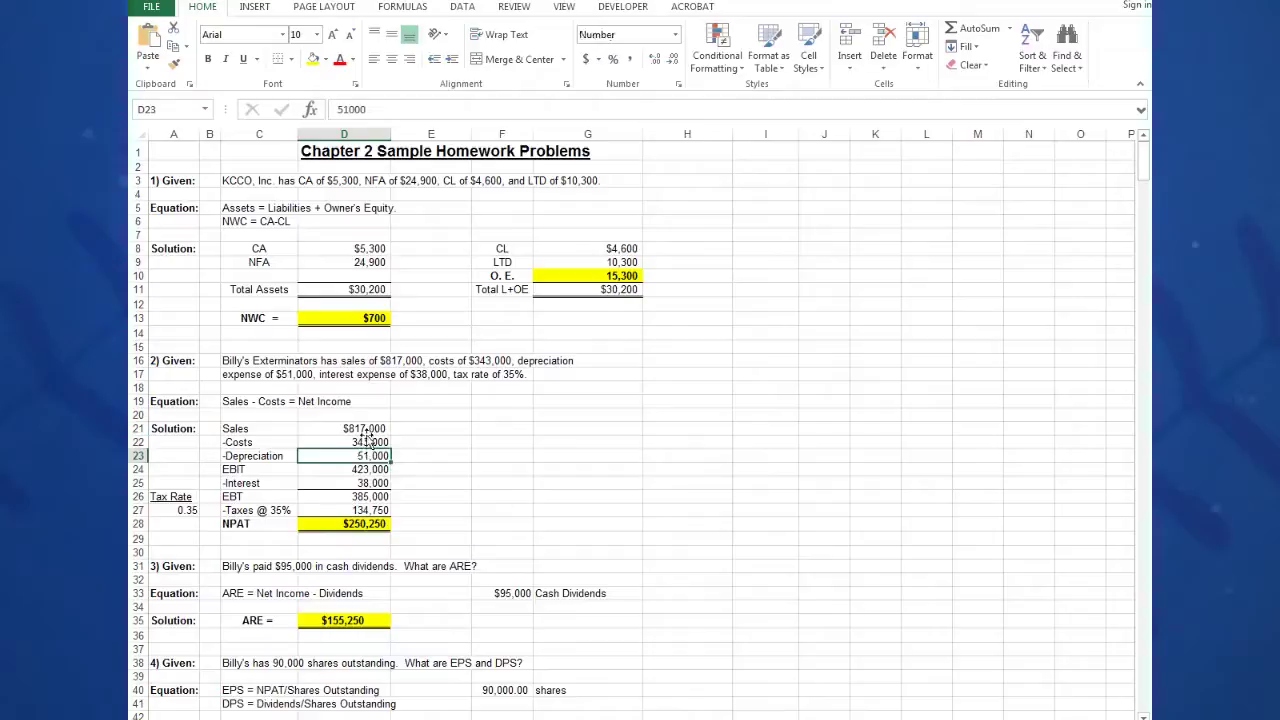
pyautogui.moveTo(369, 446); pyautogui.dragTo(369, 452)
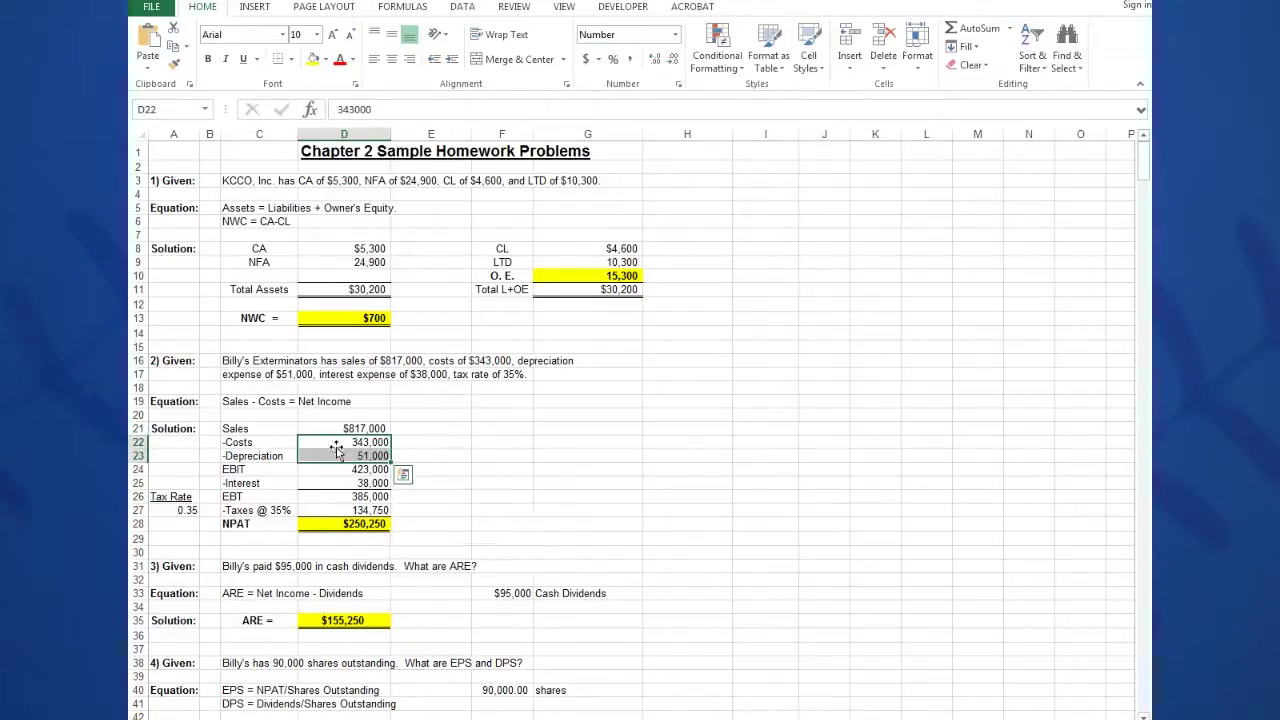
pyautogui.moveTo(328, 458)
pyautogui.mouseDown()
pyautogui.moveTo(334, 443)
pyautogui.moveTo(340, 458)
pyautogui.mouseUp()
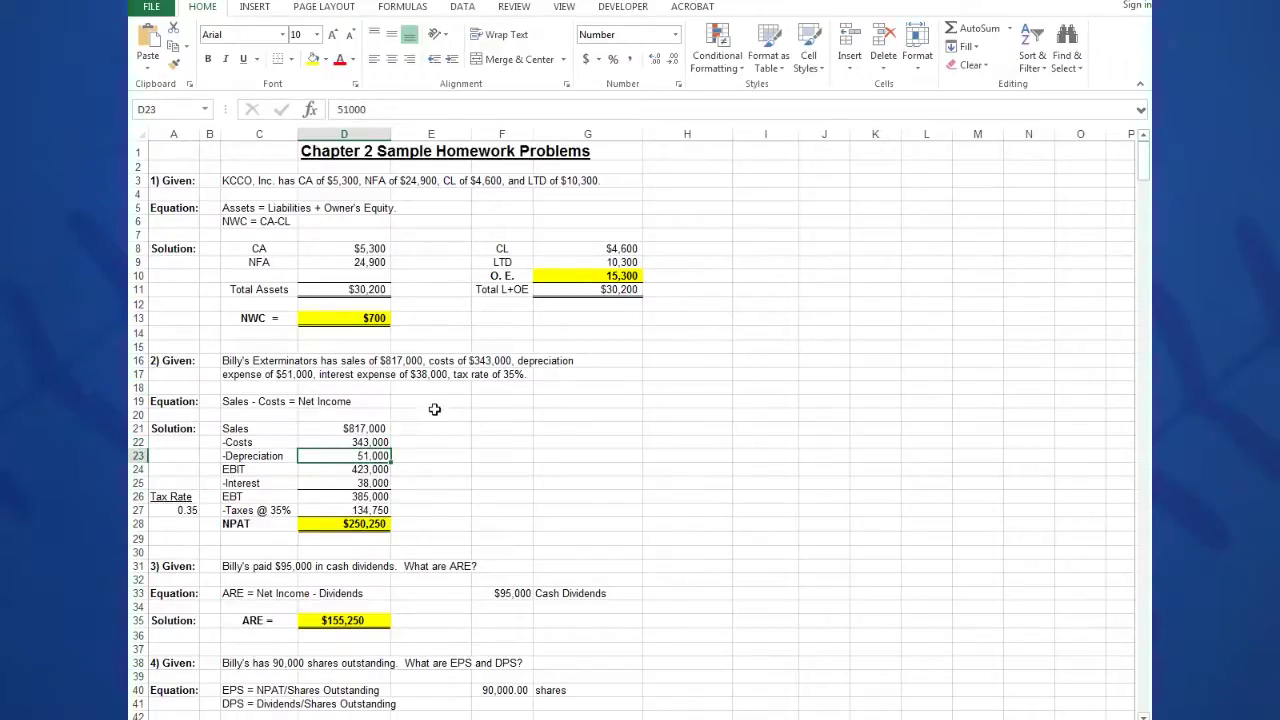
# Inspect the EBIT formula in D24, the interest amount in D25 and the EBT formula in D26
pyautogui.click(366, 470)
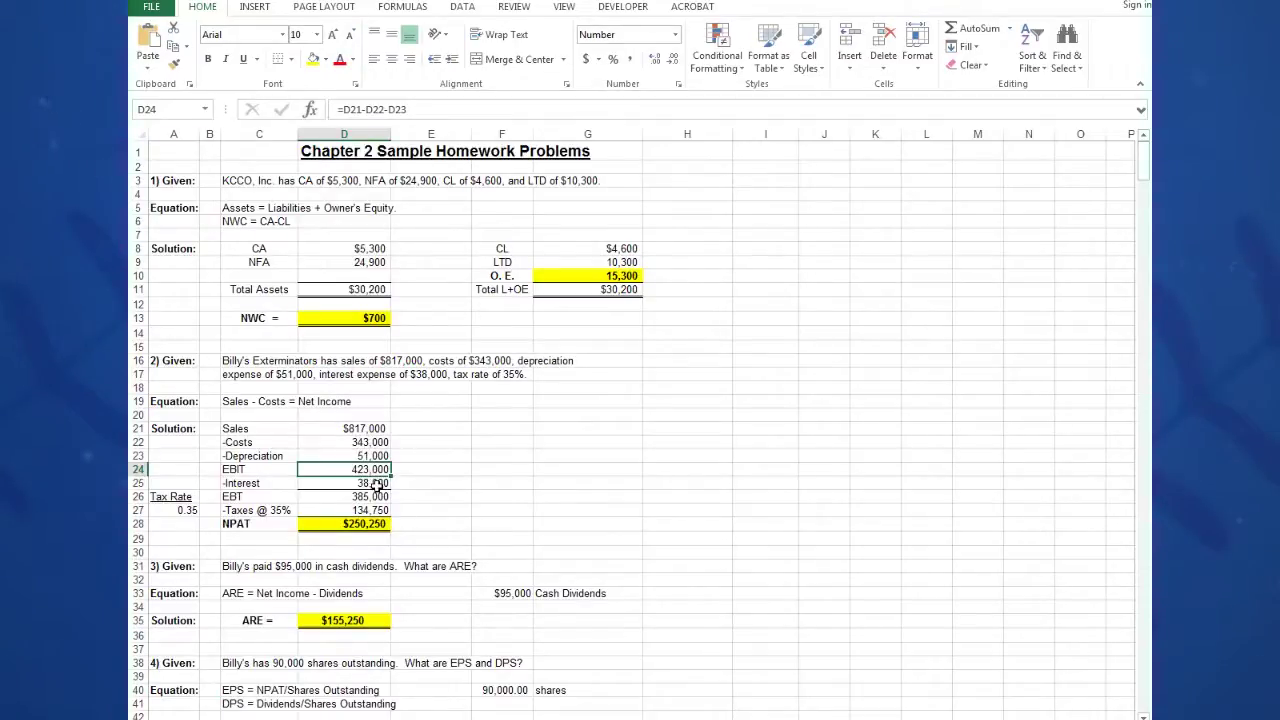
pyautogui.click(375, 483)
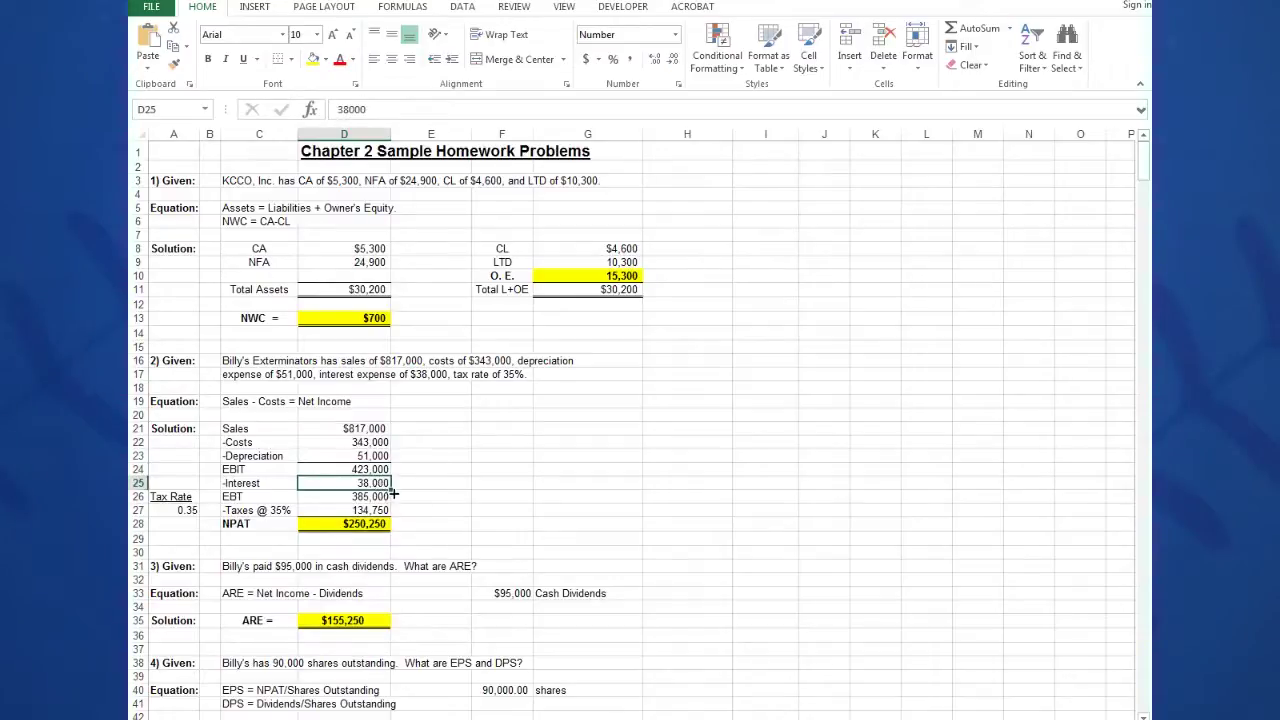
pyautogui.click(373, 497)
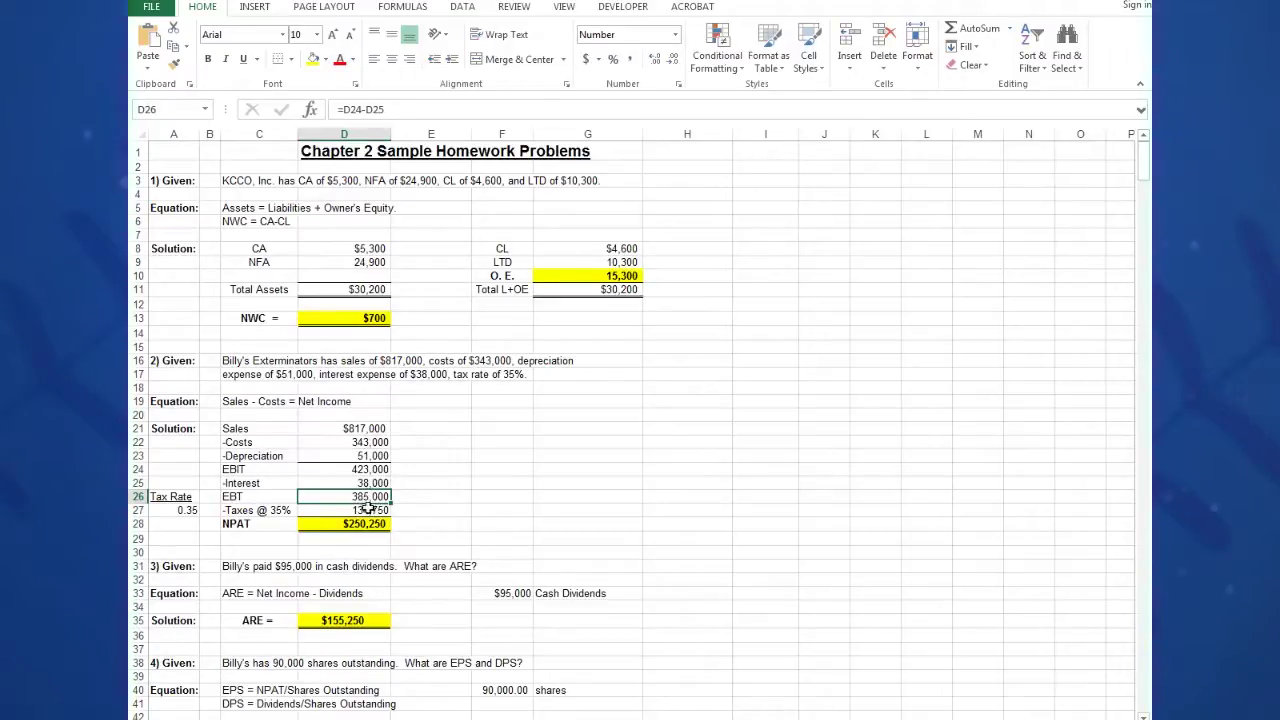
# Inspect the tax formula in D27 and trace it to the tax rate in A27
pyautogui.click(370, 512)
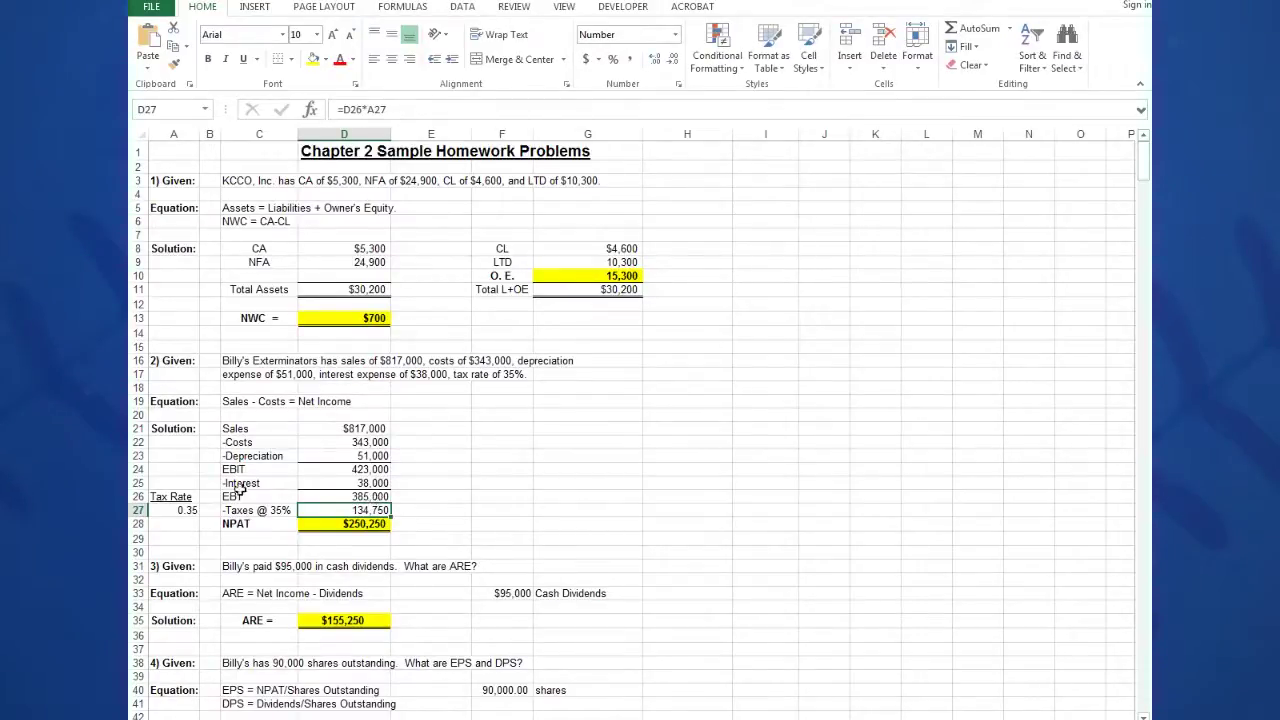
pyautogui.click(184, 511)
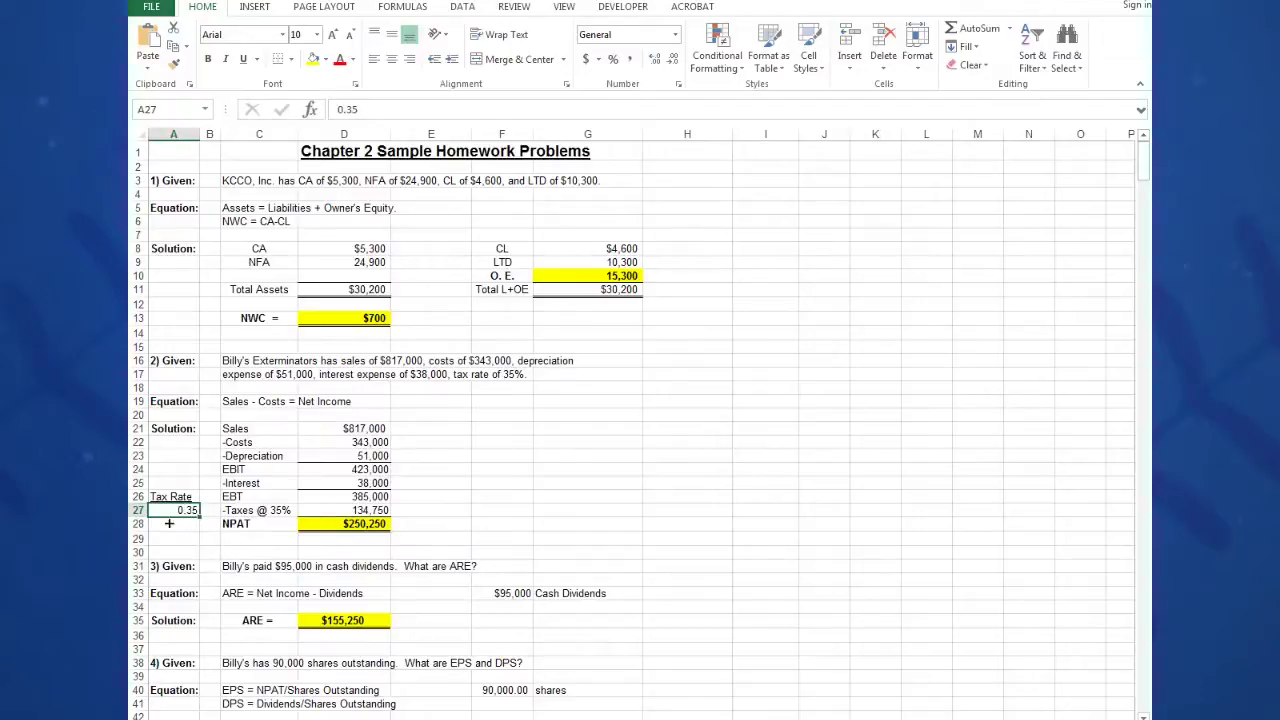
pyautogui.click(287, 513)
pyautogui.click(362, 512)
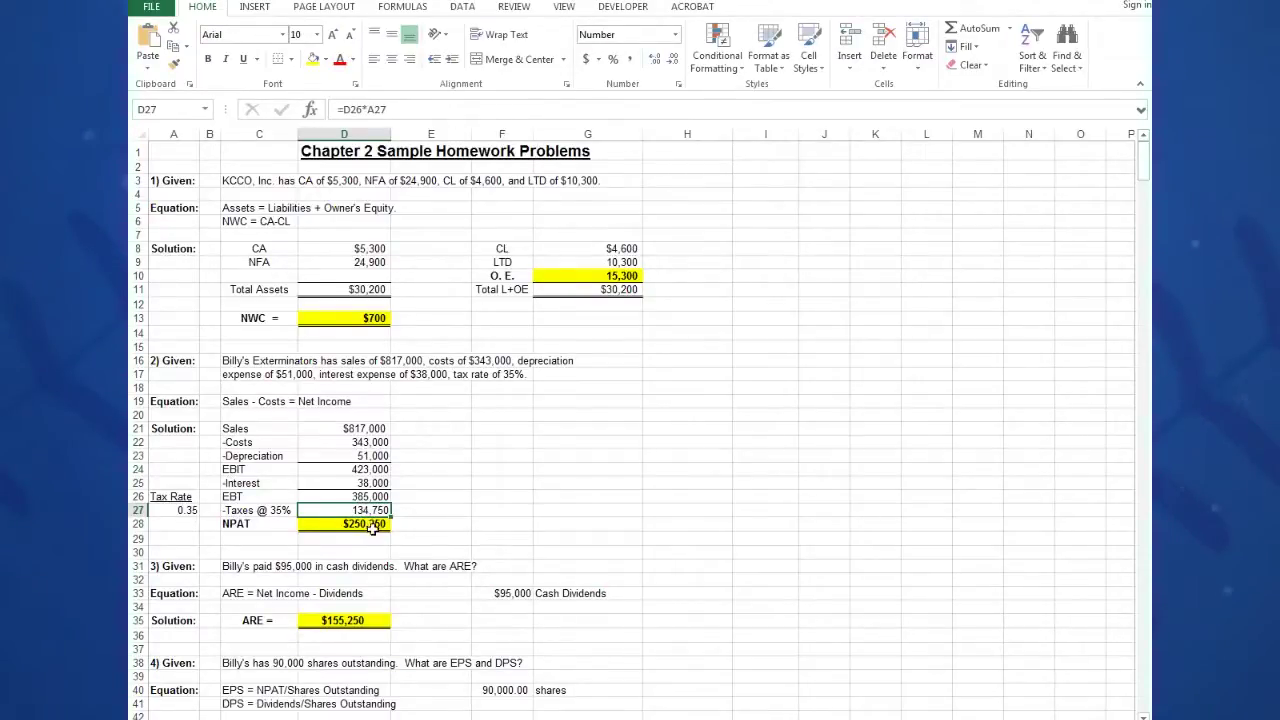
# Inspect the NPAT formula in D28 and trace it back to the EBT cell D26
pyautogui.click(372, 530)
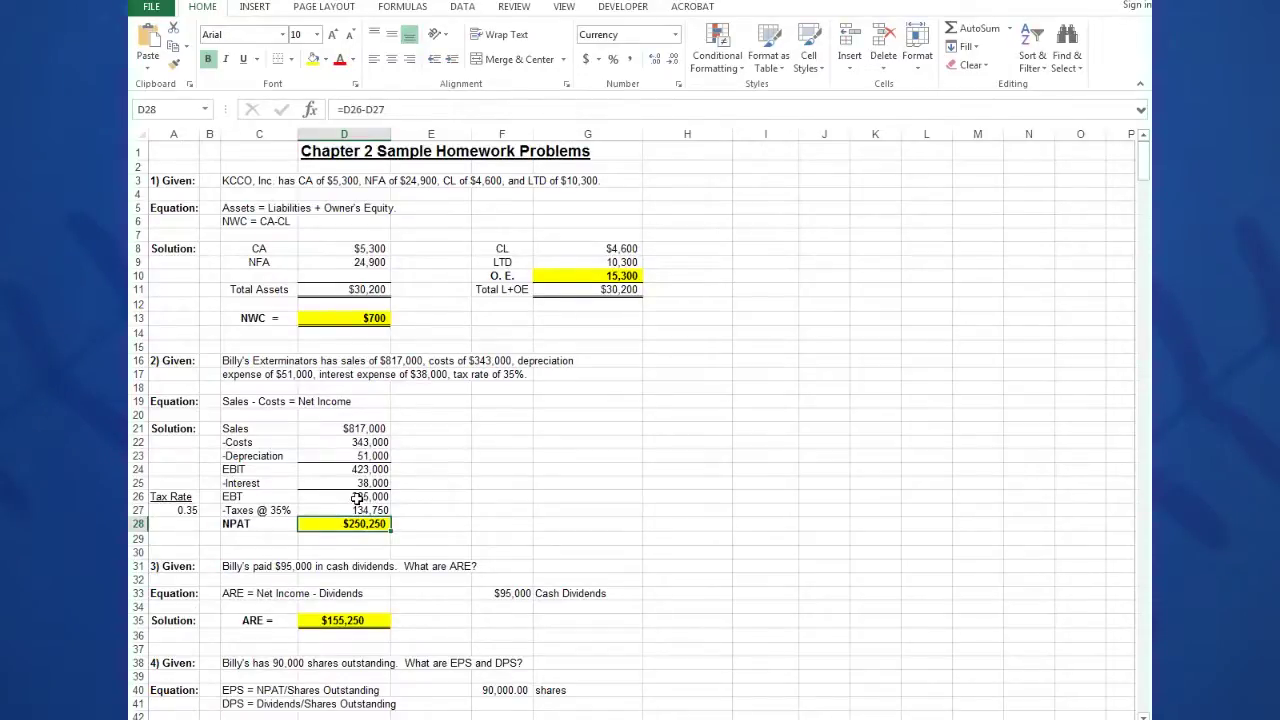
pyautogui.click(357, 498)
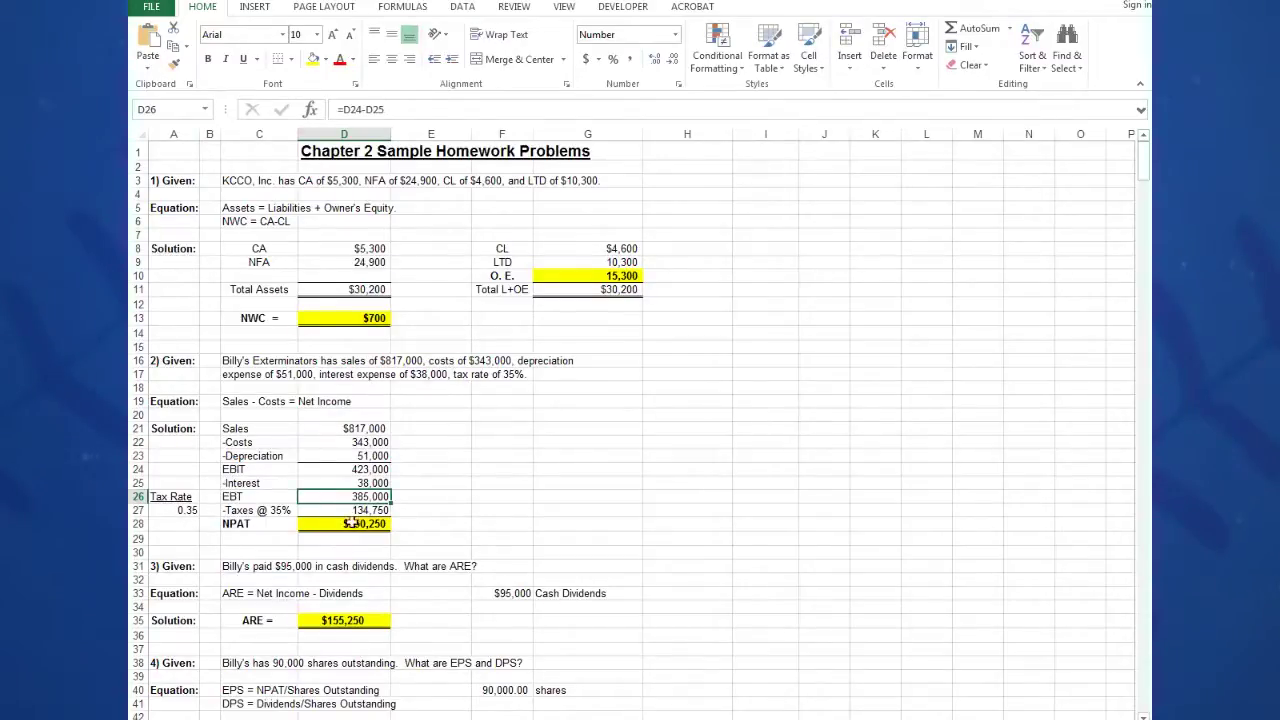
pyautogui.click(351, 524)
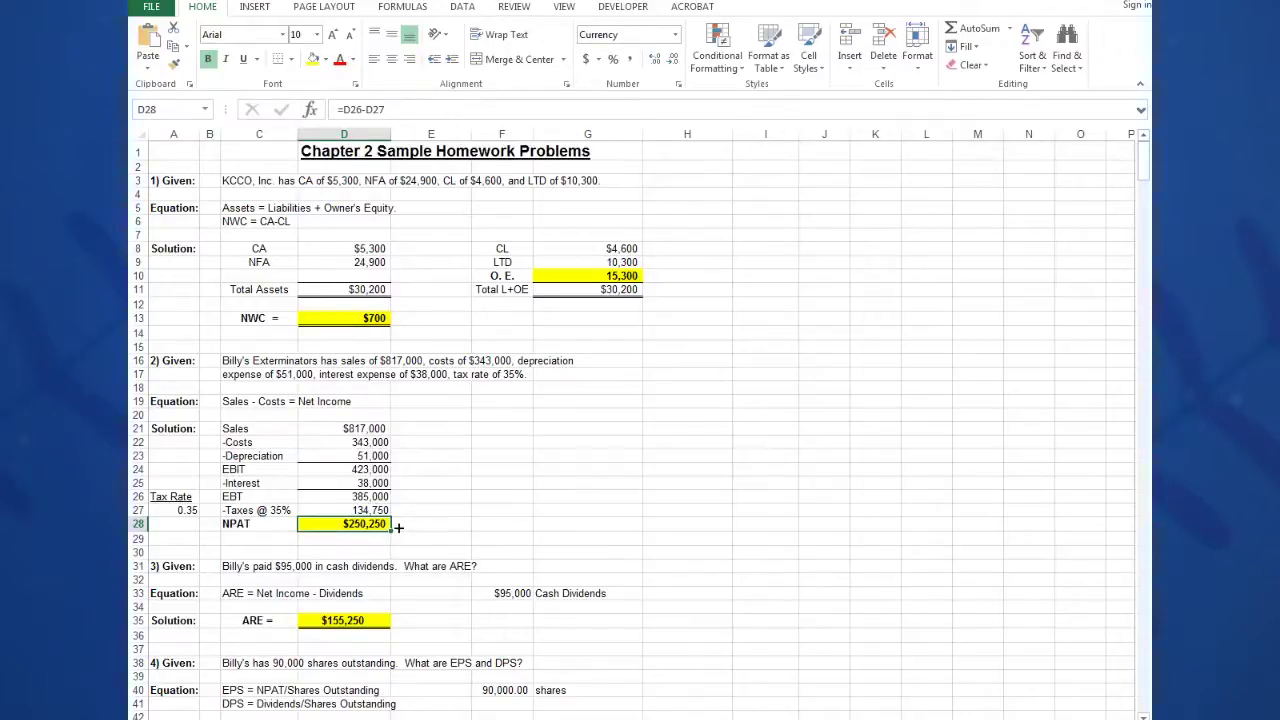
# Inspect problem 3's ARE formula in D35, tracing it to the NPAT in D28 and the cash dividends in F33
pyautogui.scroll(-5, 398, 527)
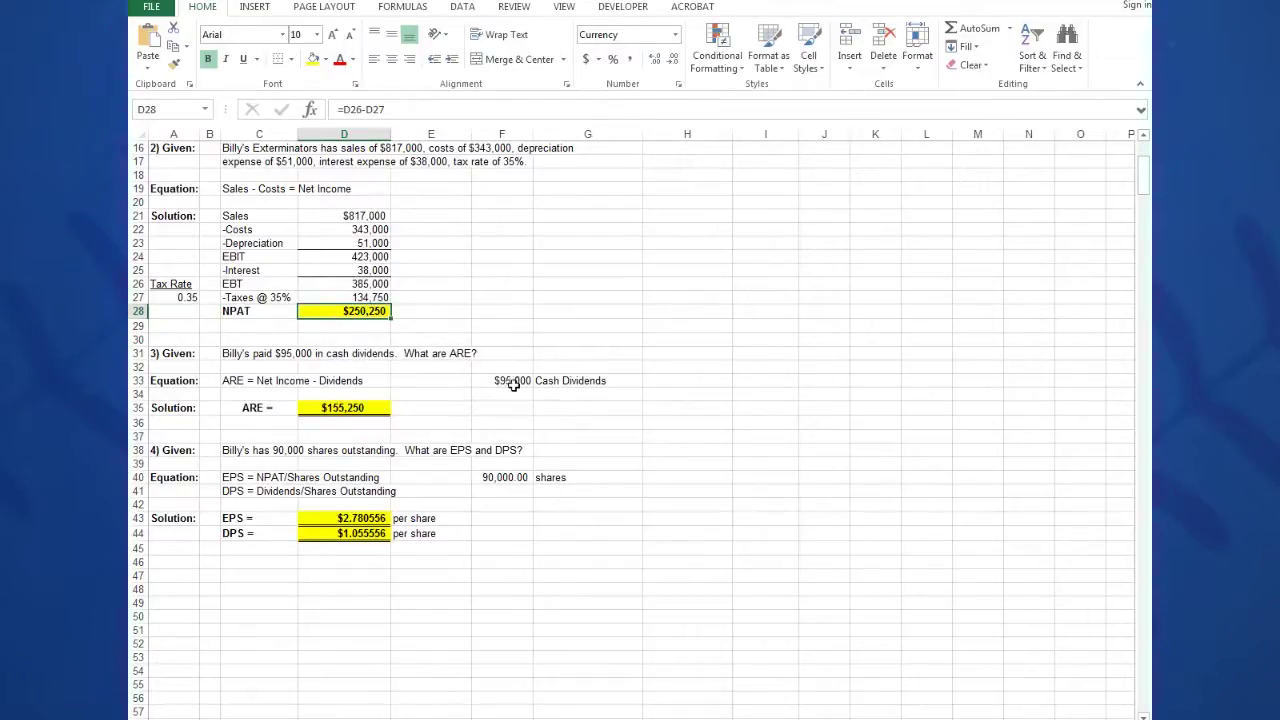
pyautogui.click(512, 381)
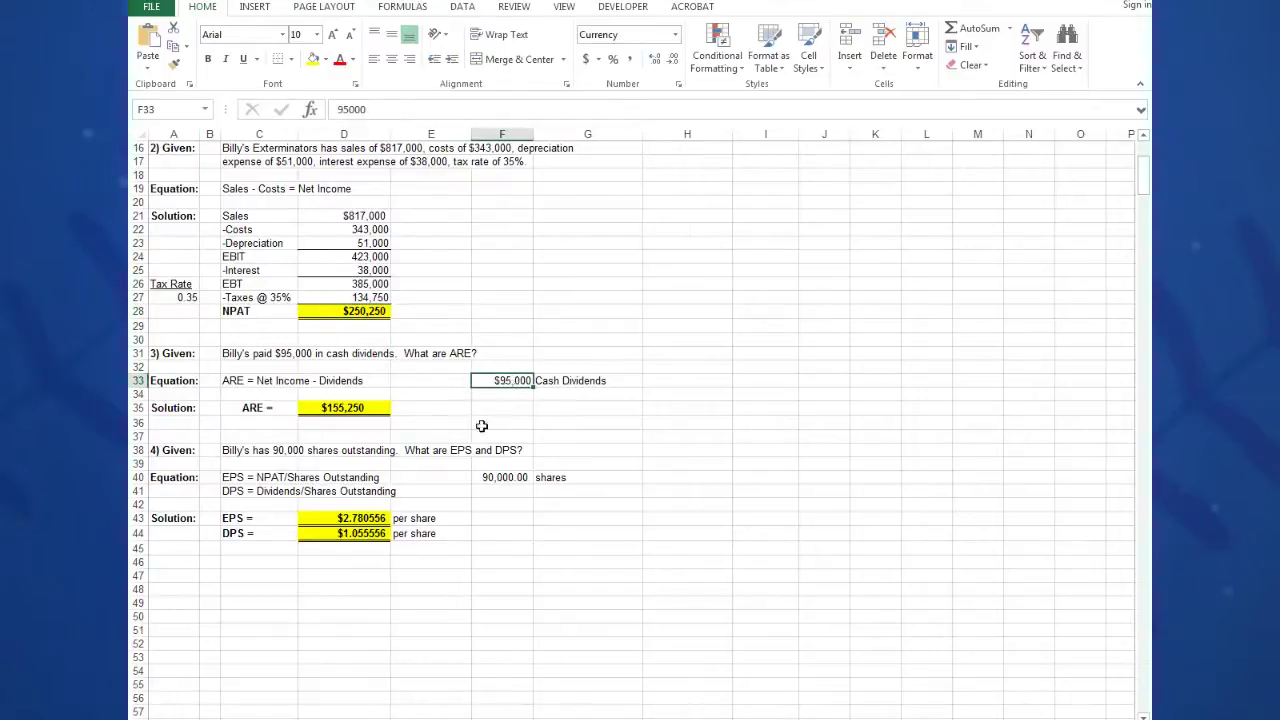
pyautogui.click(357, 407)
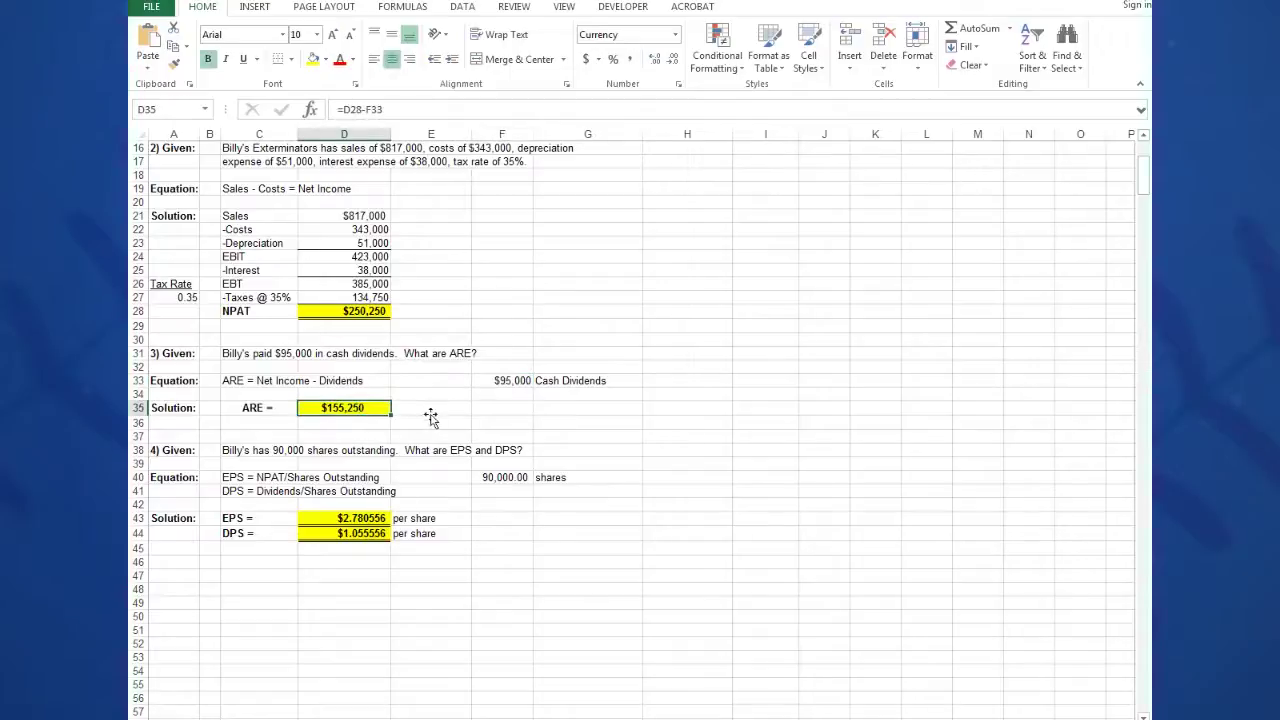
pyautogui.moveTo(362, 312)
pyautogui.mouseDown()
pyautogui.moveTo(364, 326)
pyautogui.moveTo(380, 311)
pyautogui.mouseUp()
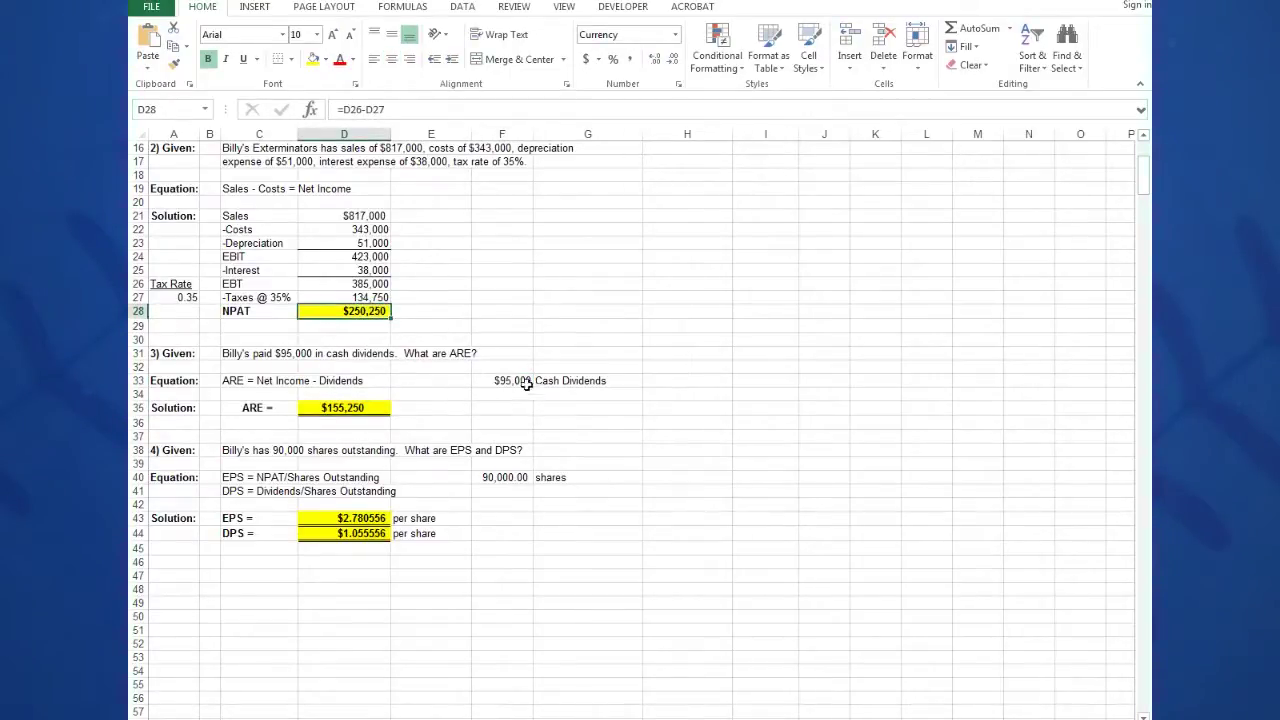
pyautogui.moveTo(519, 380); pyautogui.dragTo(521, 380)
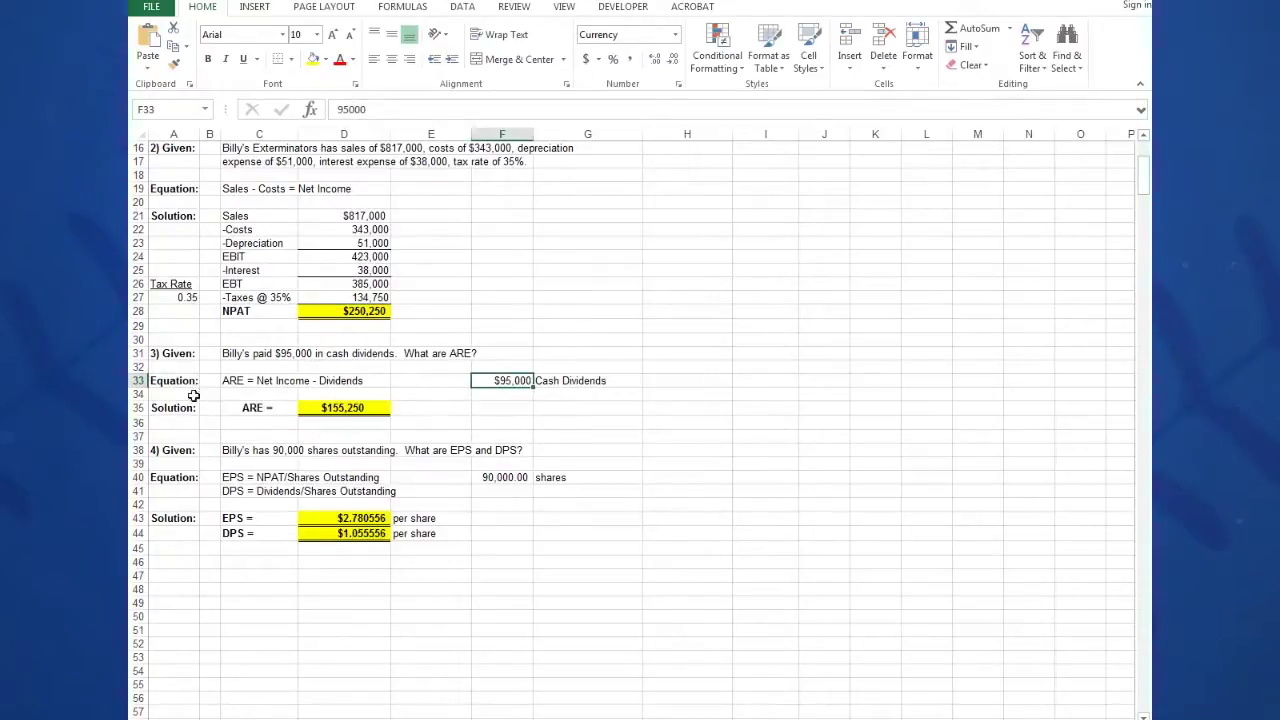
pyautogui.click(309, 408)
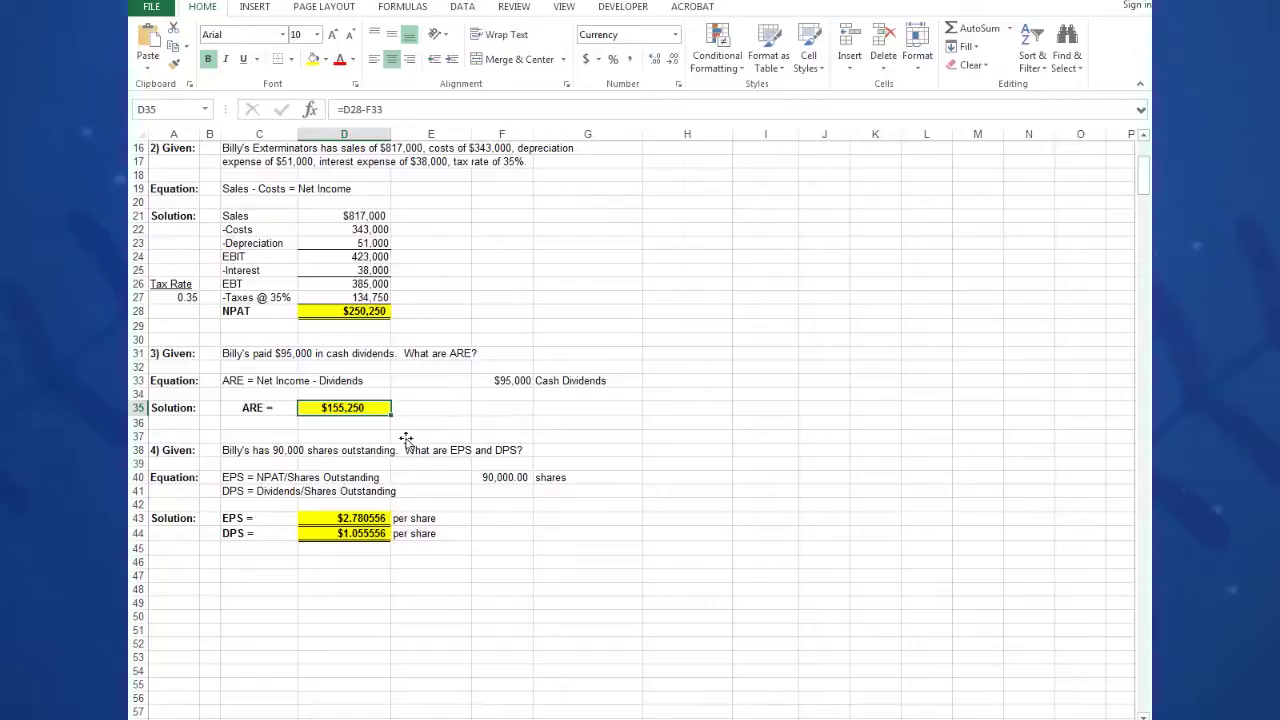
# Read problem 4's given statement about shares outstanding in C38
pyautogui.click(193, 455)
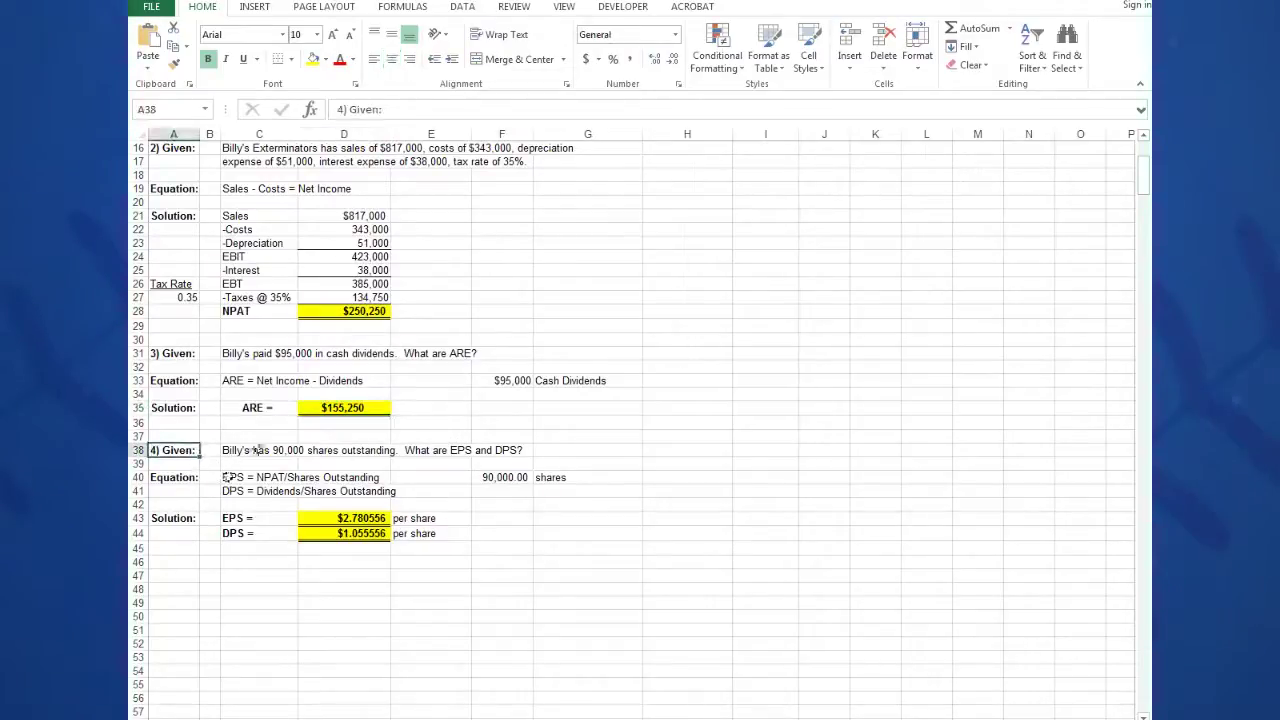
pyautogui.moveTo(252, 450); pyautogui.dragTo(265, 463)
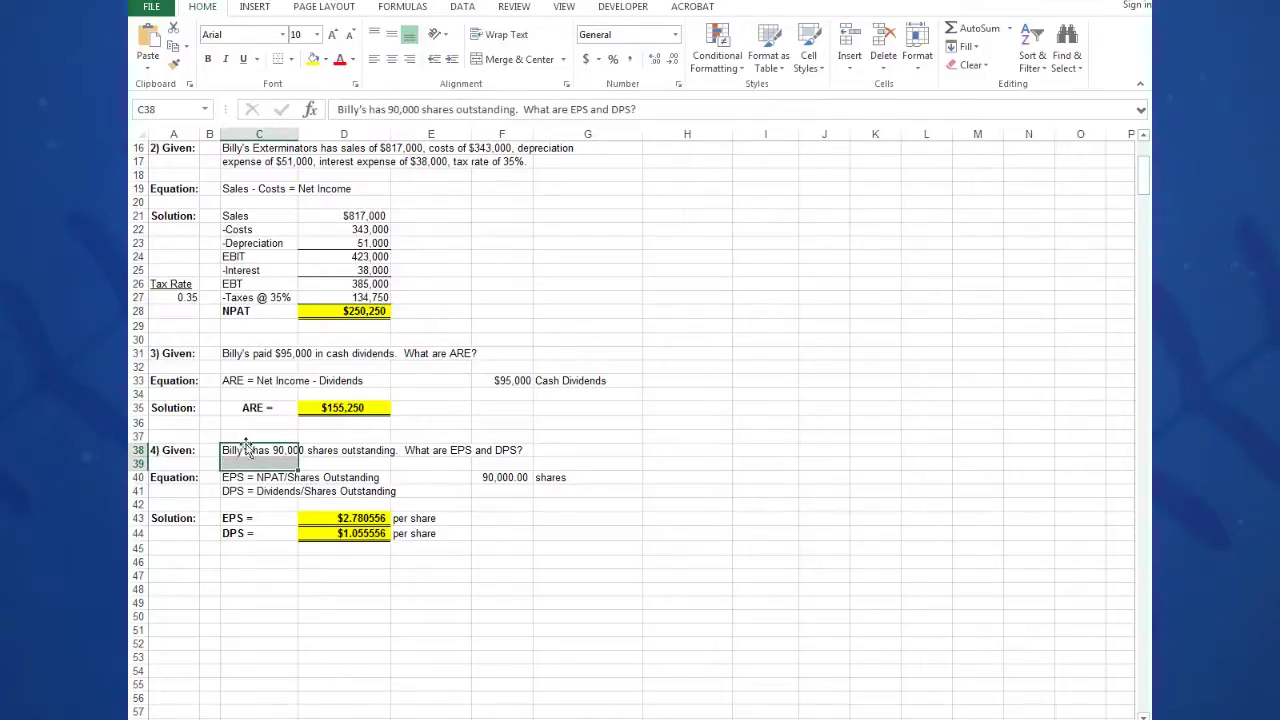
pyautogui.click(250, 451)
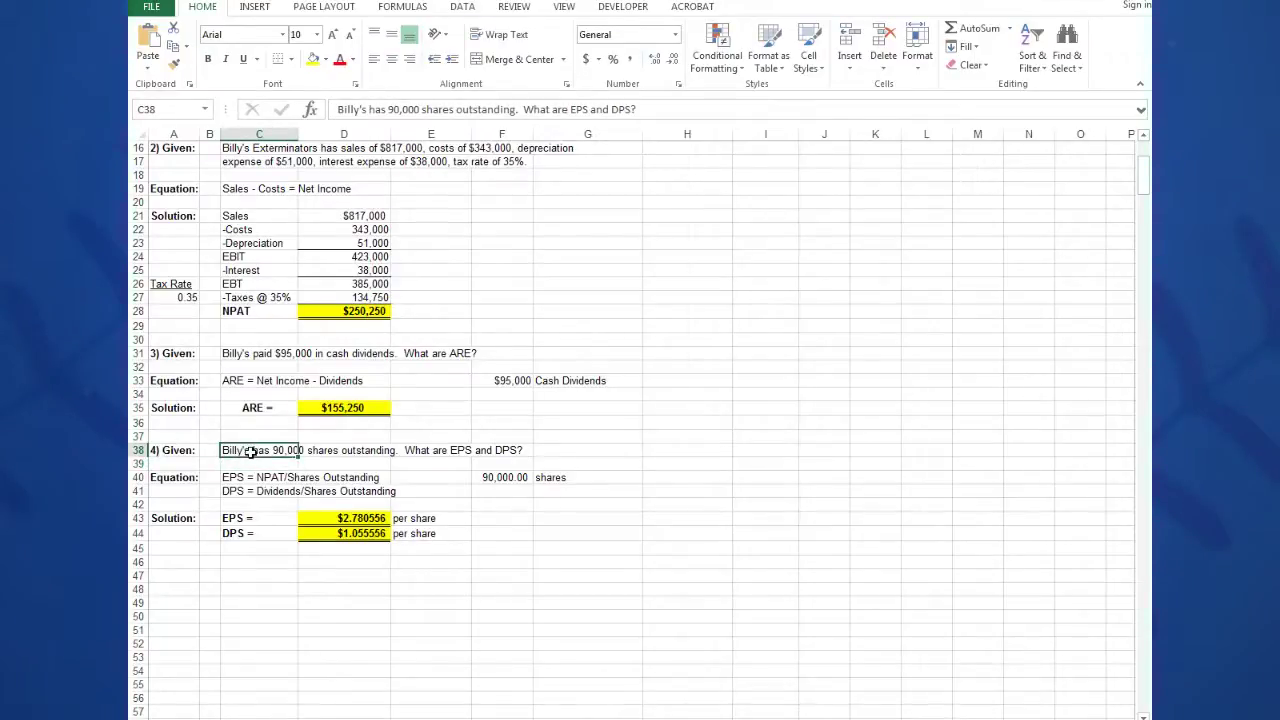
# Inspect the EPS formula in D43, tracing it to the NPAT in D28 and the shares outstanding in F40
pyautogui.click(347, 519)
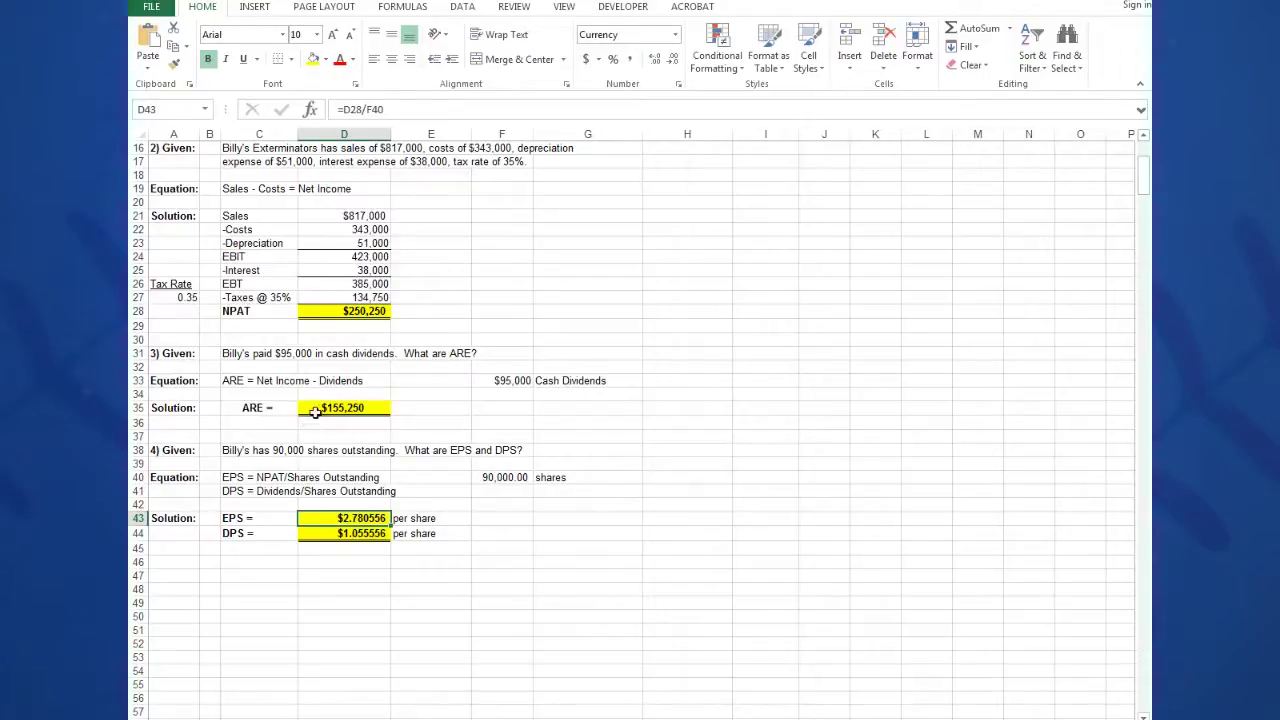
pyautogui.click(347, 311)
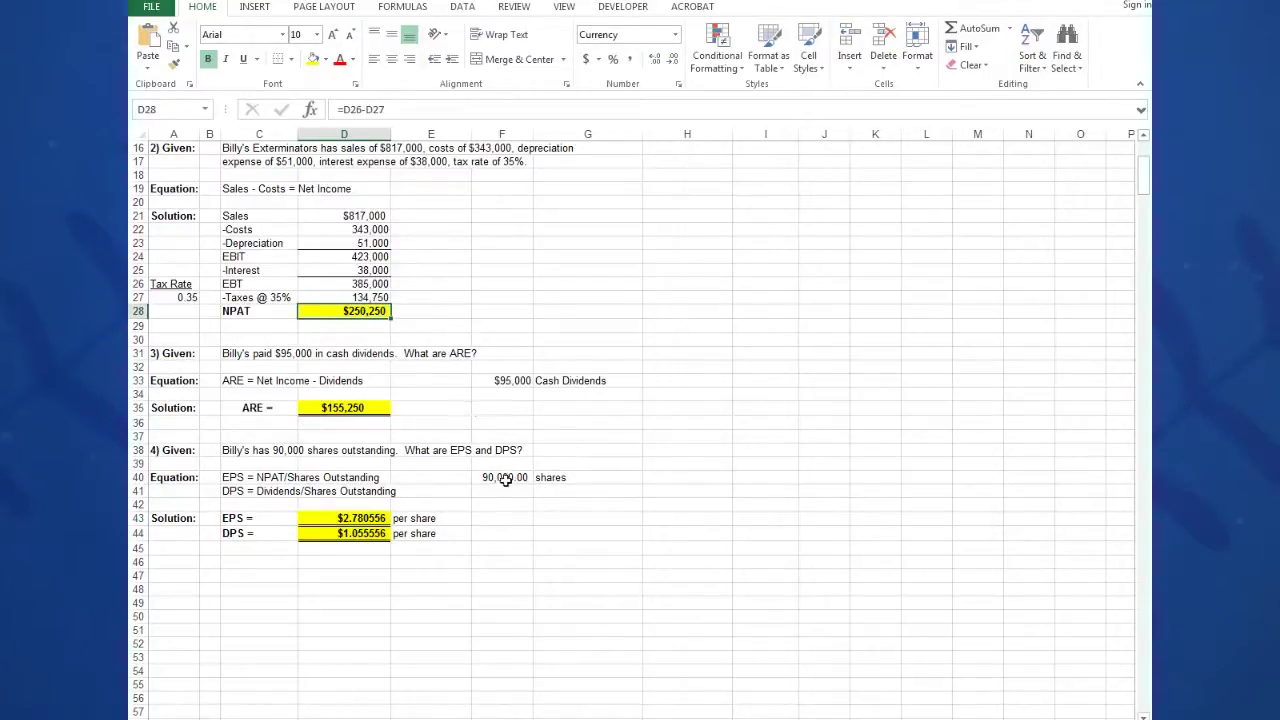
pyautogui.moveTo(497, 479); pyautogui.dragTo(502, 486)
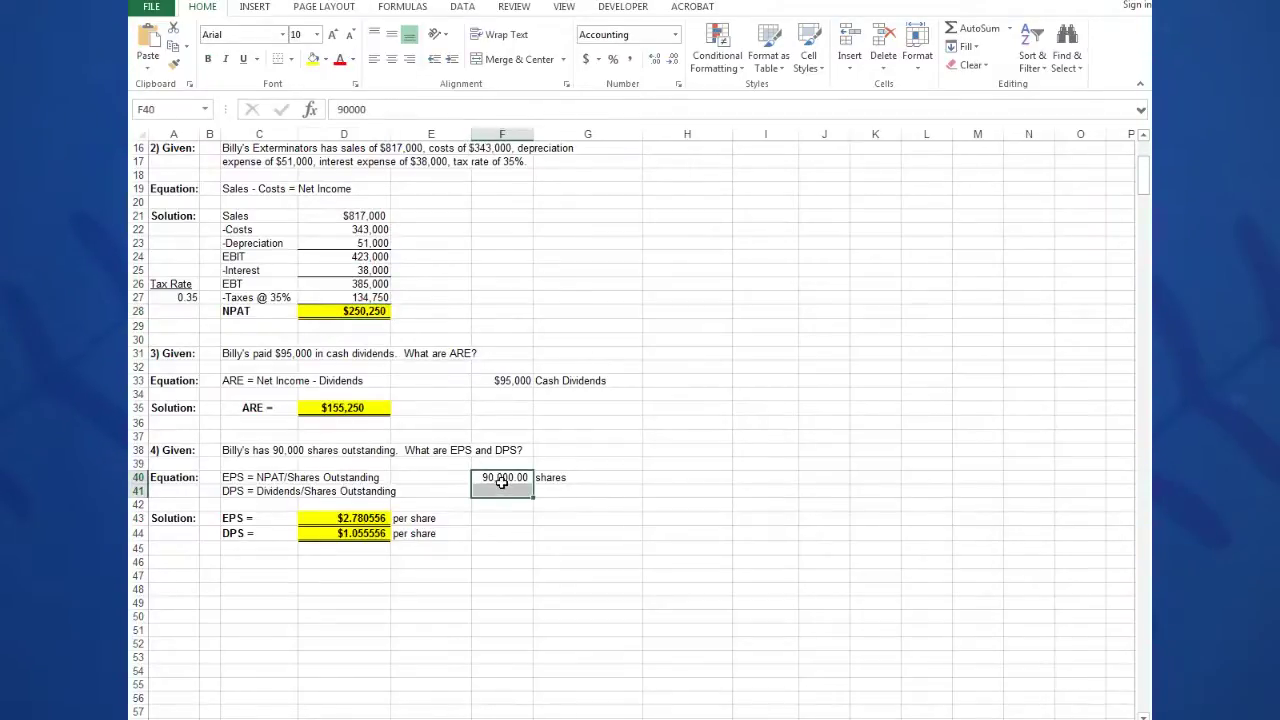
pyautogui.click(502, 481)
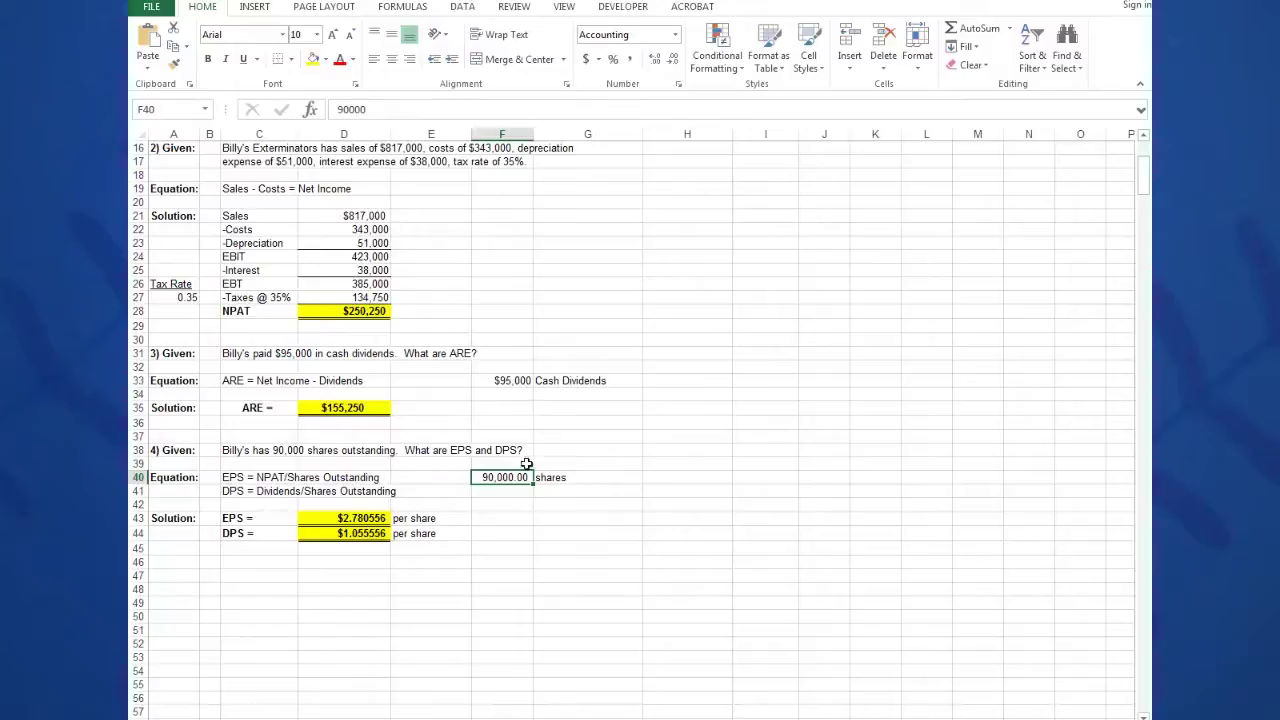
pyautogui.click(360, 518)
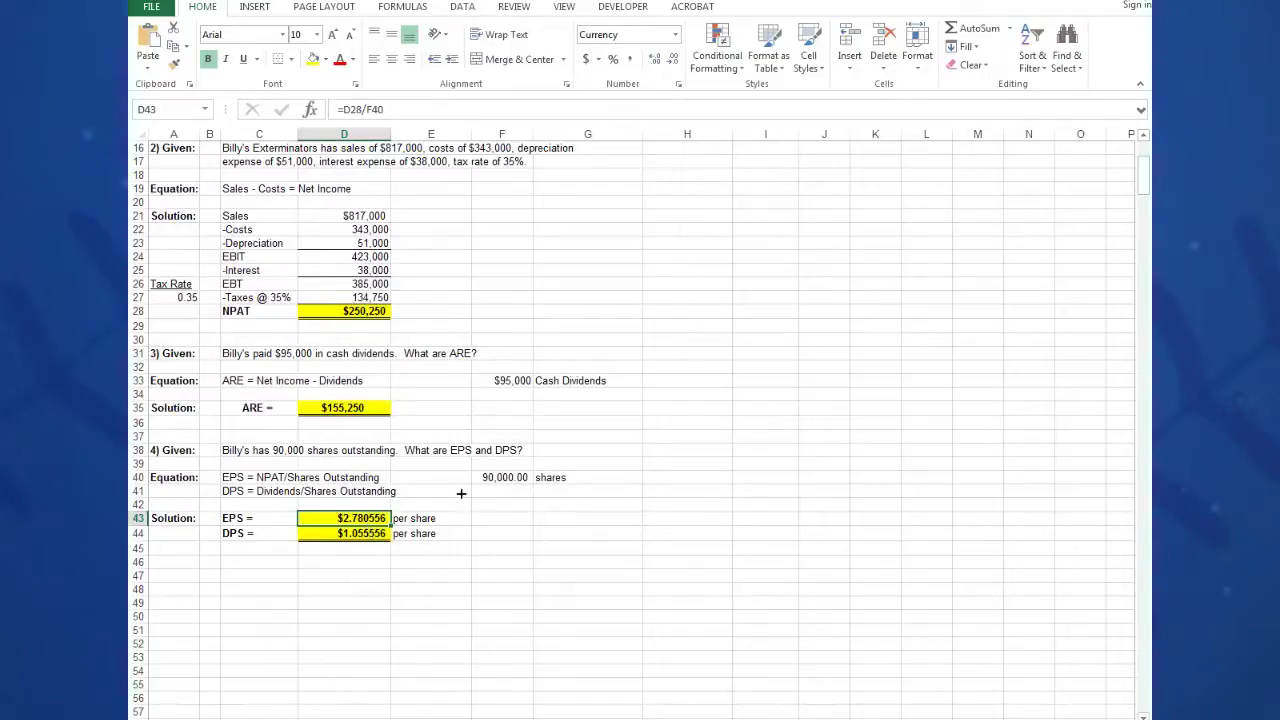
# Inspect the DPS formula in D44, tracing it to the NPAT in D28 and the ARE in D35
pyautogui.click(378, 537)
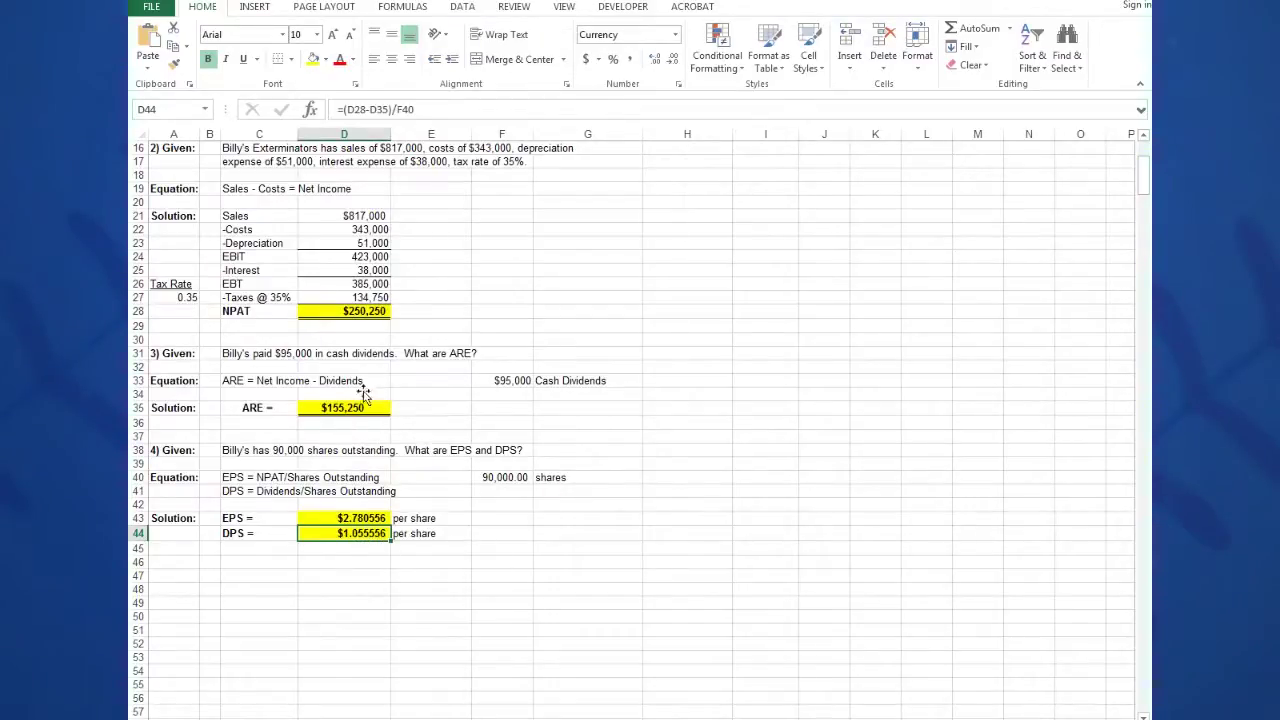
pyautogui.moveTo(385, 311); pyautogui.dragTo(385, 302)
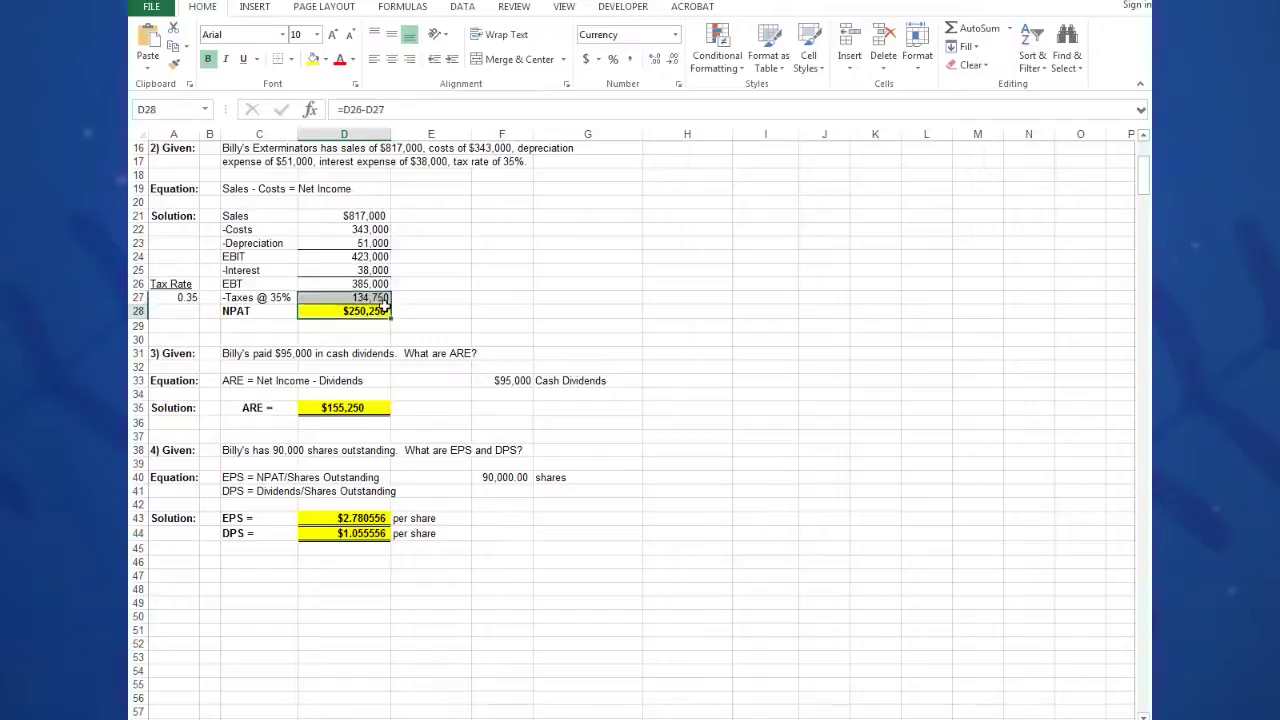
pyautogui.click(385, 308)
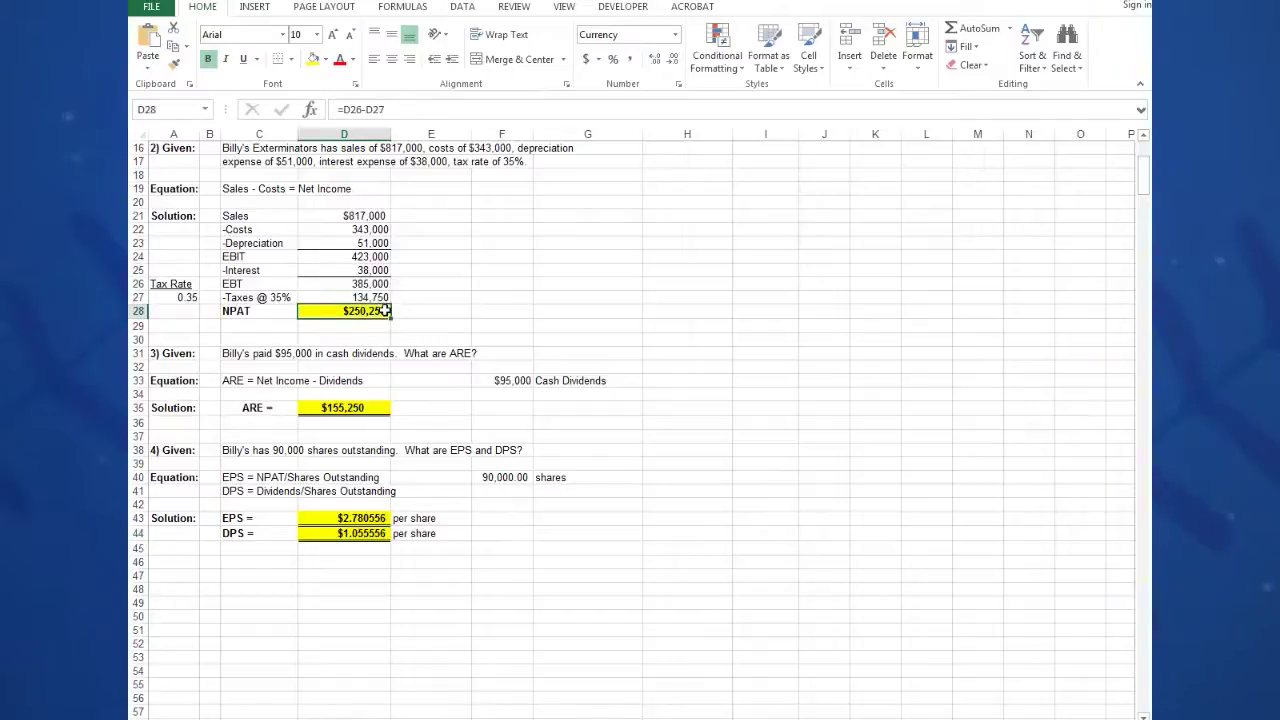
pyautogui.click(356, 410)
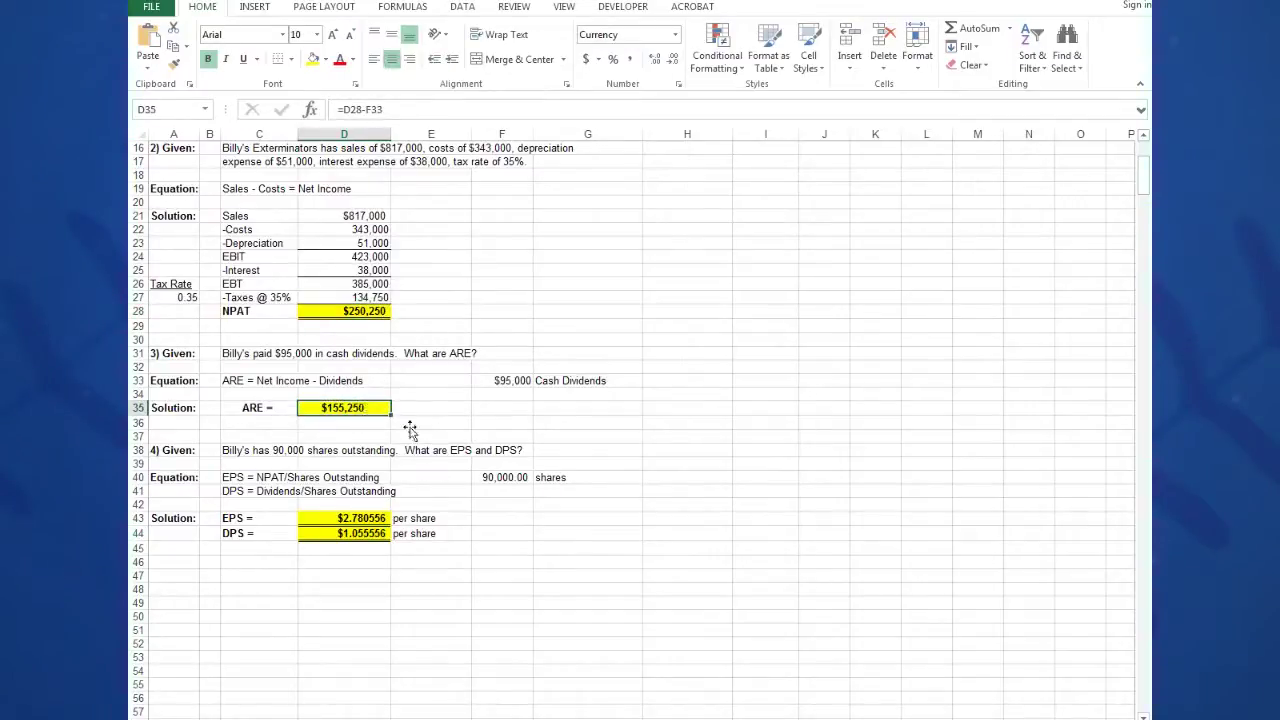
pyautogui.click(346, 533)
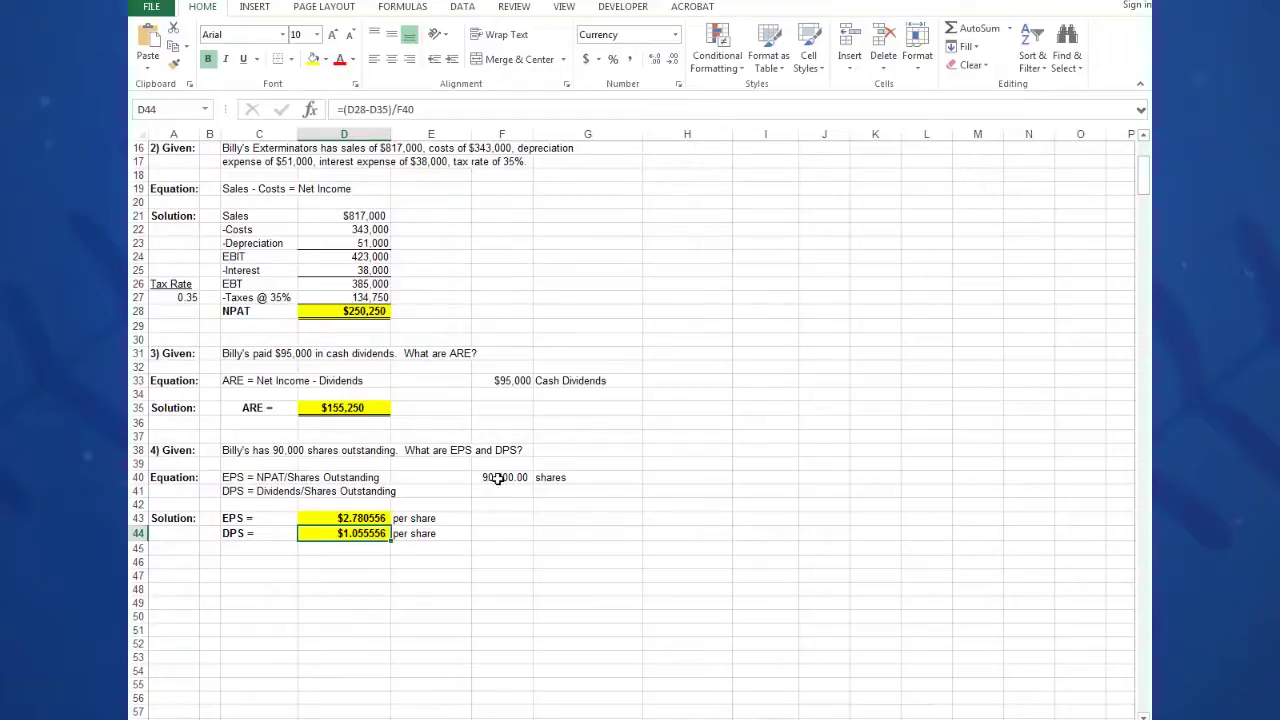
# Review the DPS formula in D44 against the ARE in D35, the cash dividends in F33 and the shares outstanding in F40
pyautogui.click(359, 409)
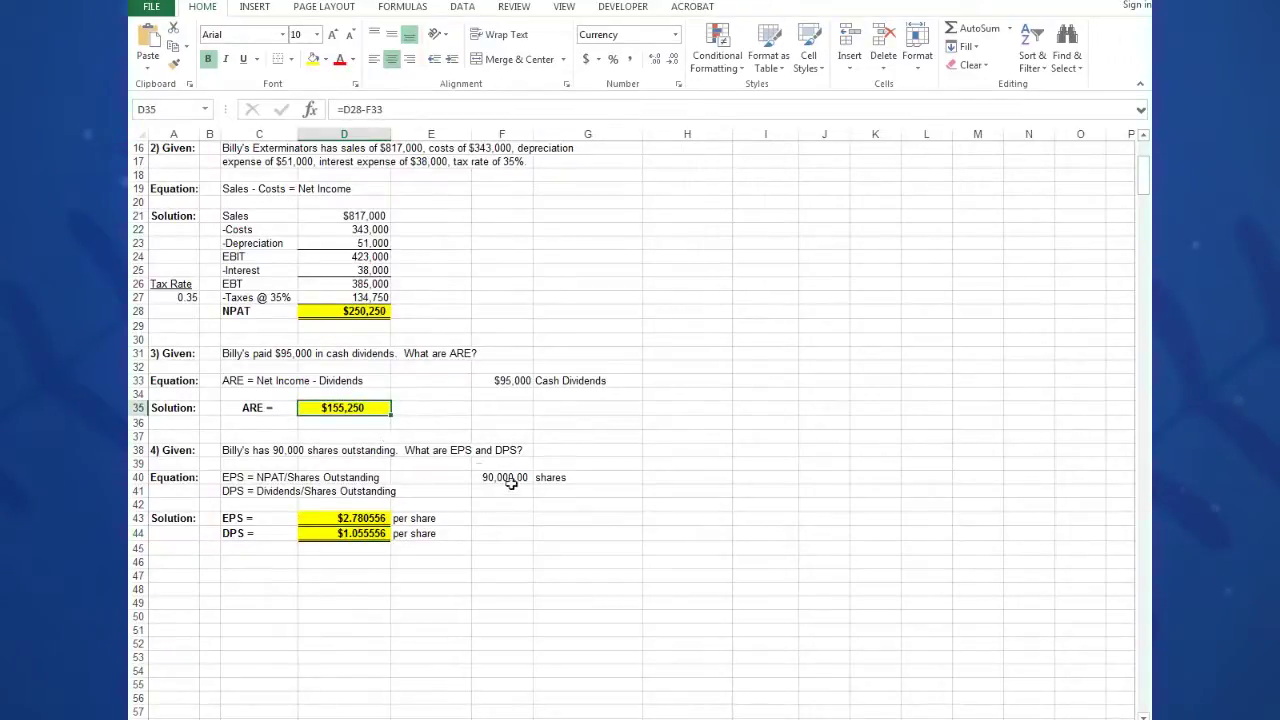
pyautogui.click(504, 378)
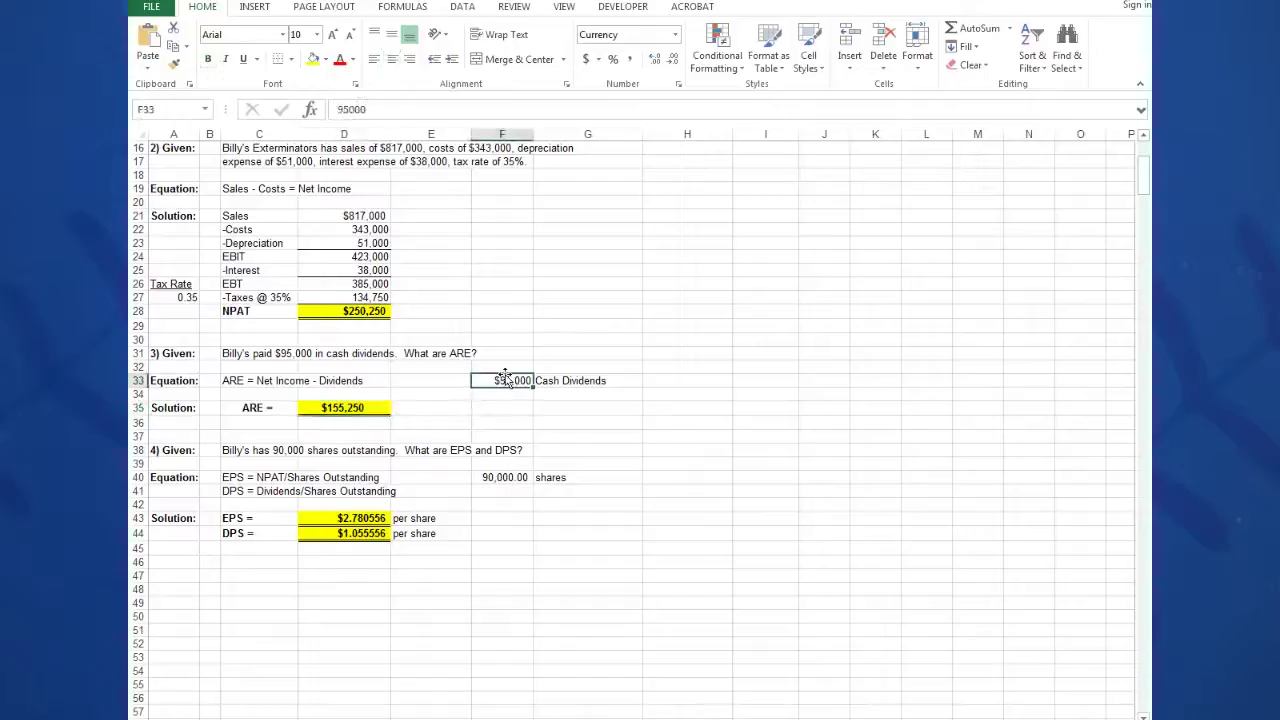
pyautogui.click(366, 533)
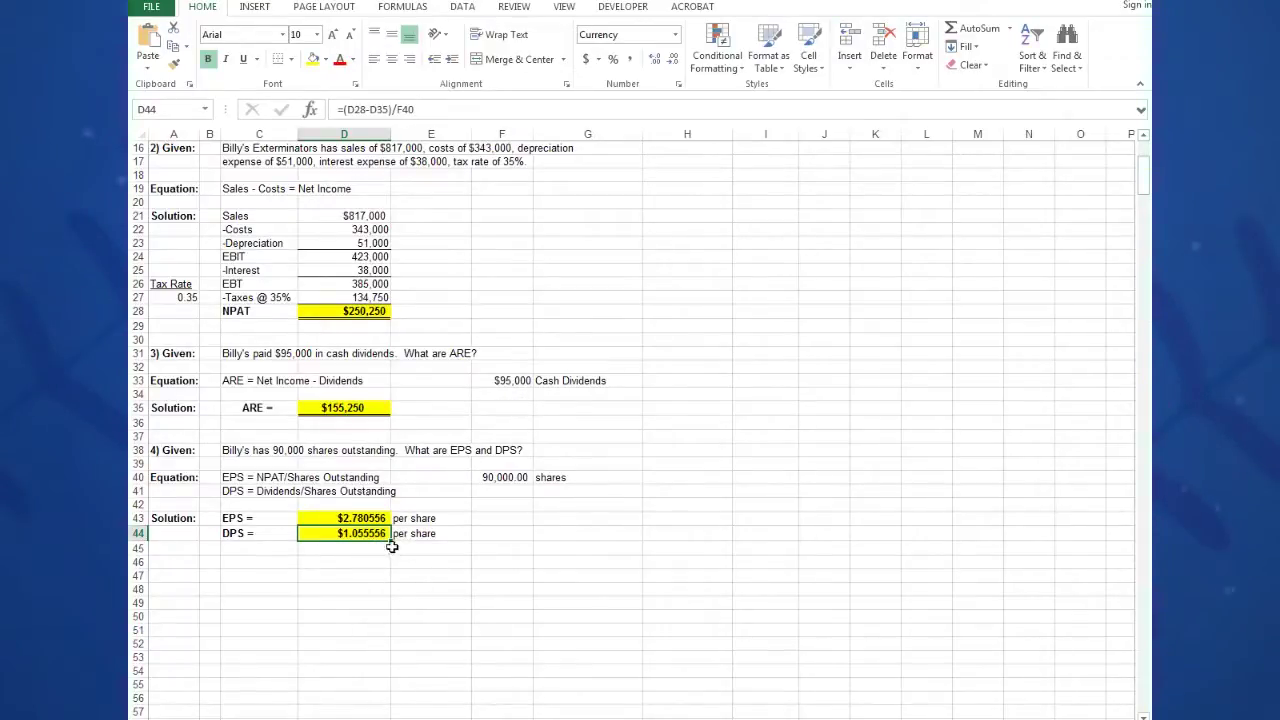
pyautogui.click(516, 479)
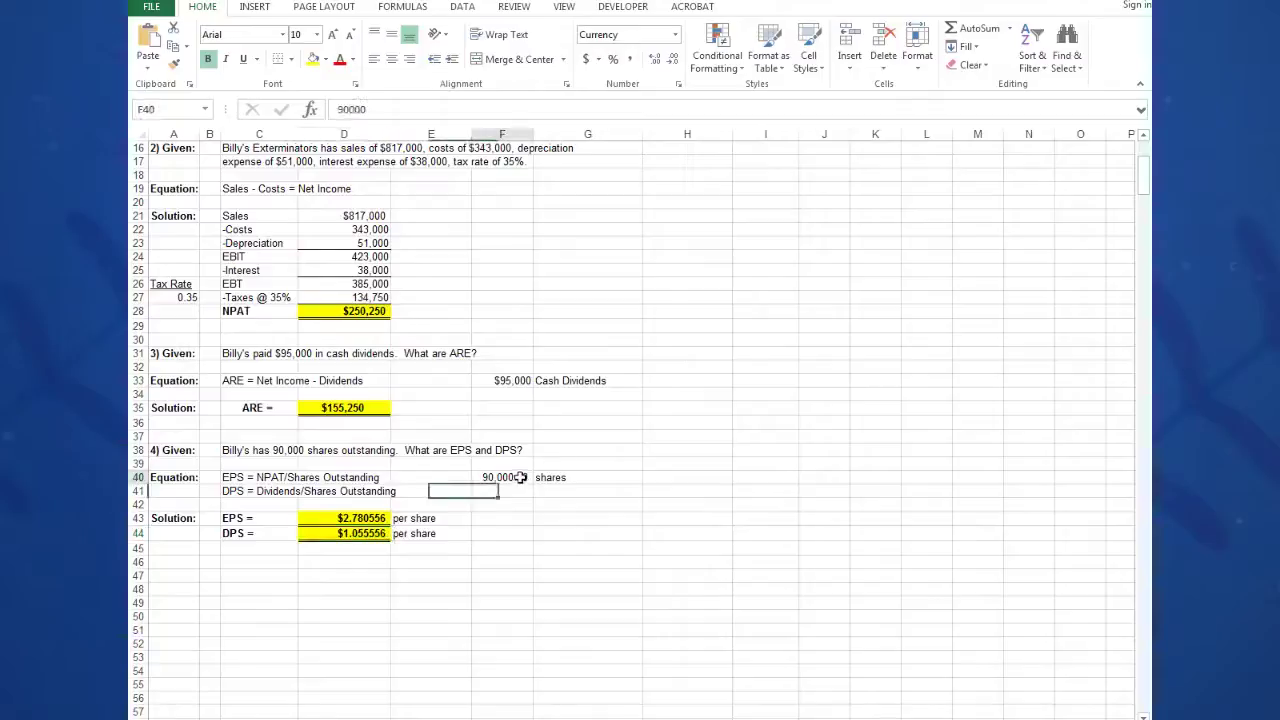
pyautogui.click(360, 537)
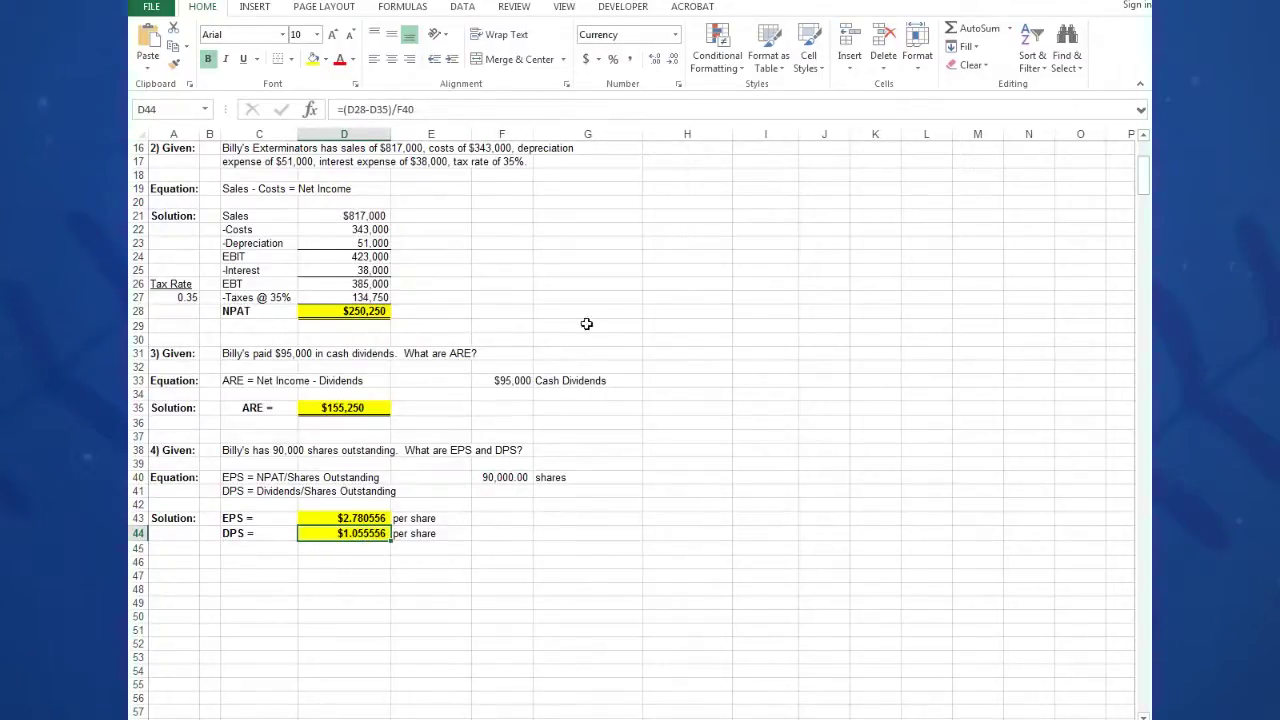
# Check the DPS in D44 as the cash dividends in F33 divided by the shares outstanding in F40
pyautogui.click(507, 379)
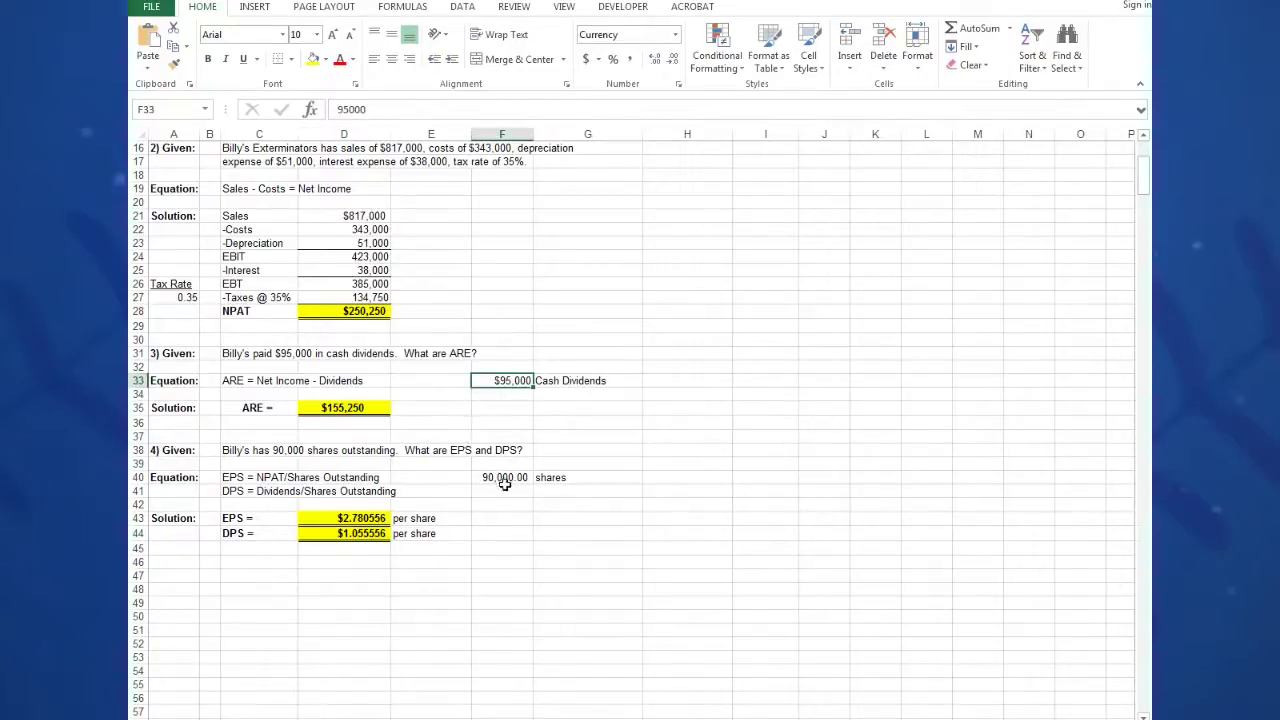
pyautogui.moveTo(500, 490); pyautogui.dragTo(500, 478)
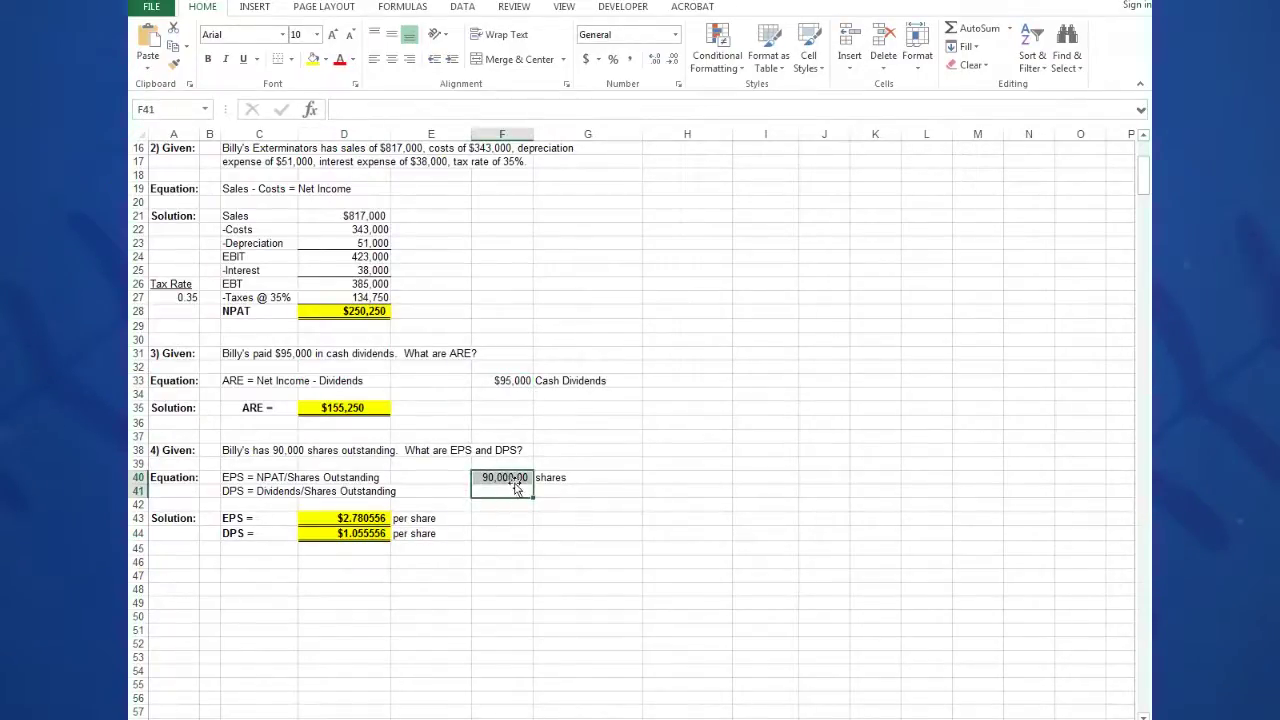
pyautogui.click(505, 479)
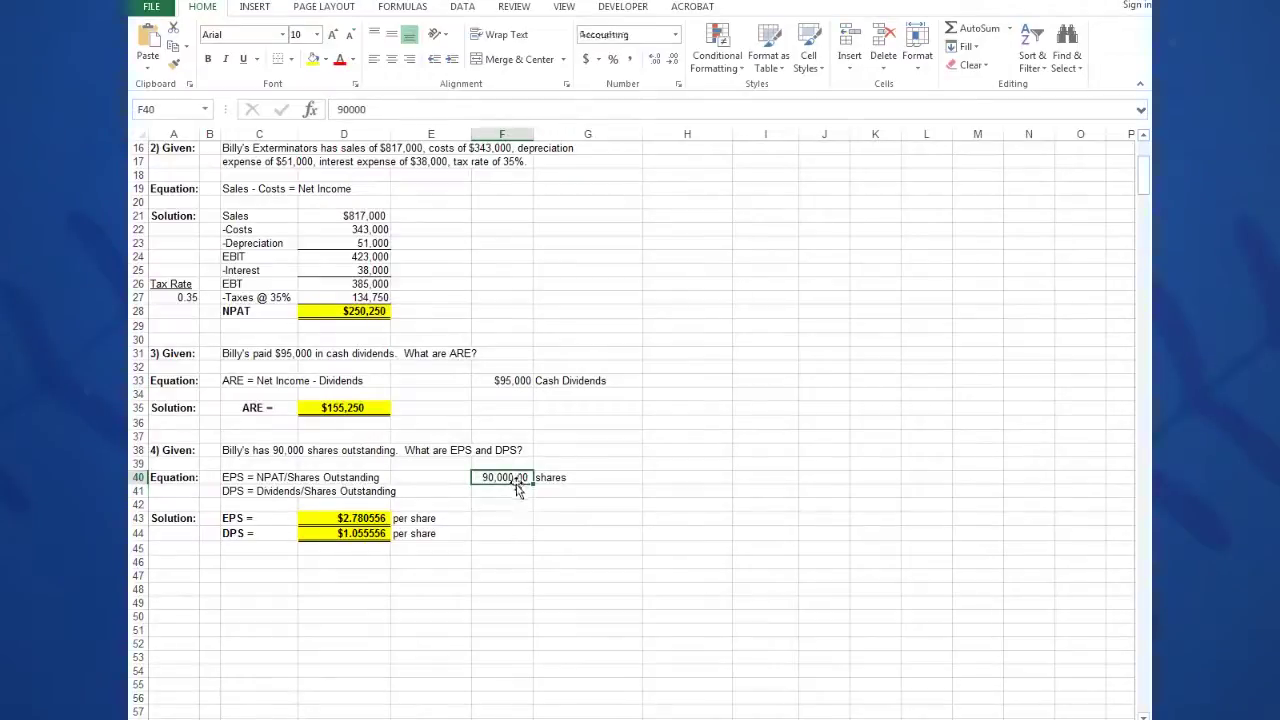
pyautogui.click(370, 535)
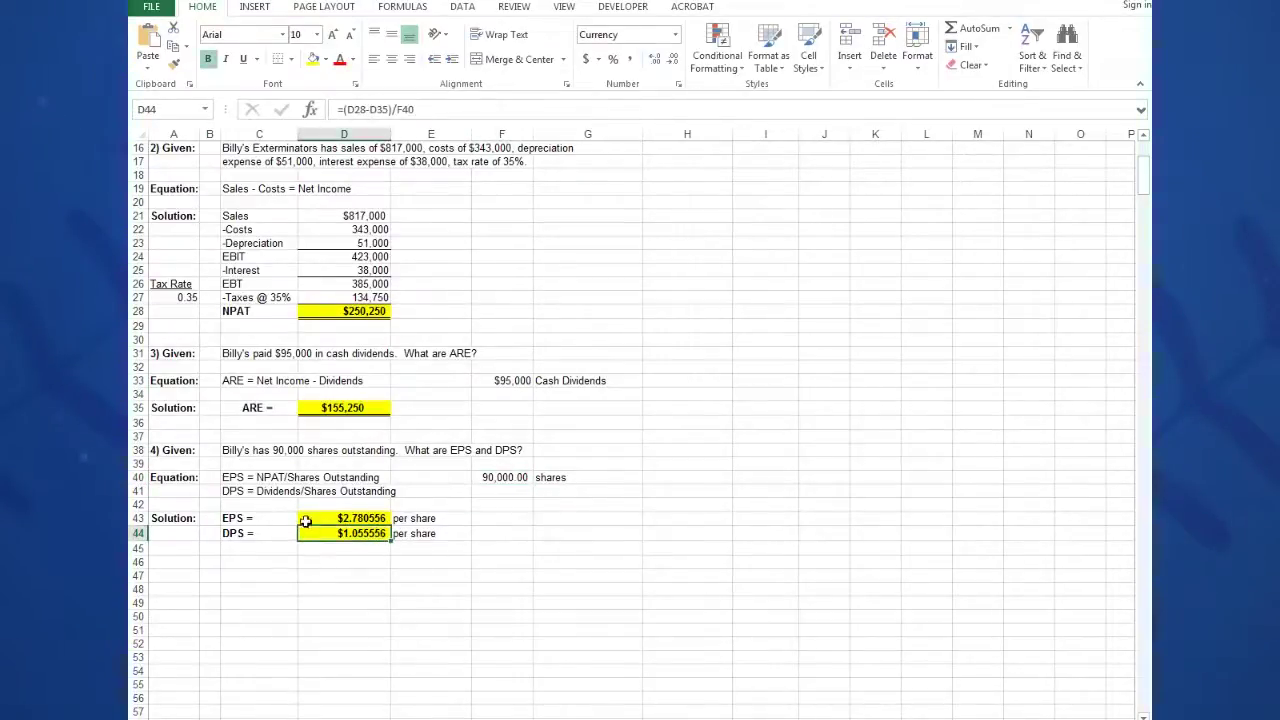
pyautogui.scroll(5, 411, 580)
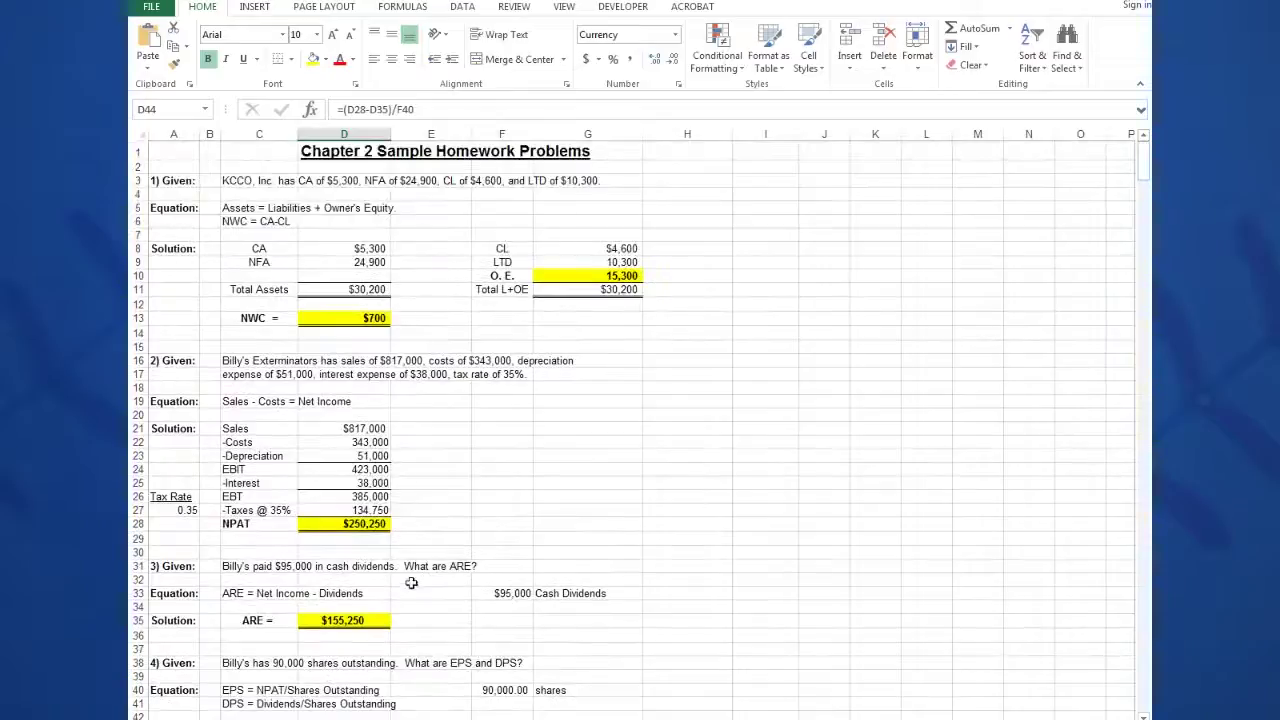